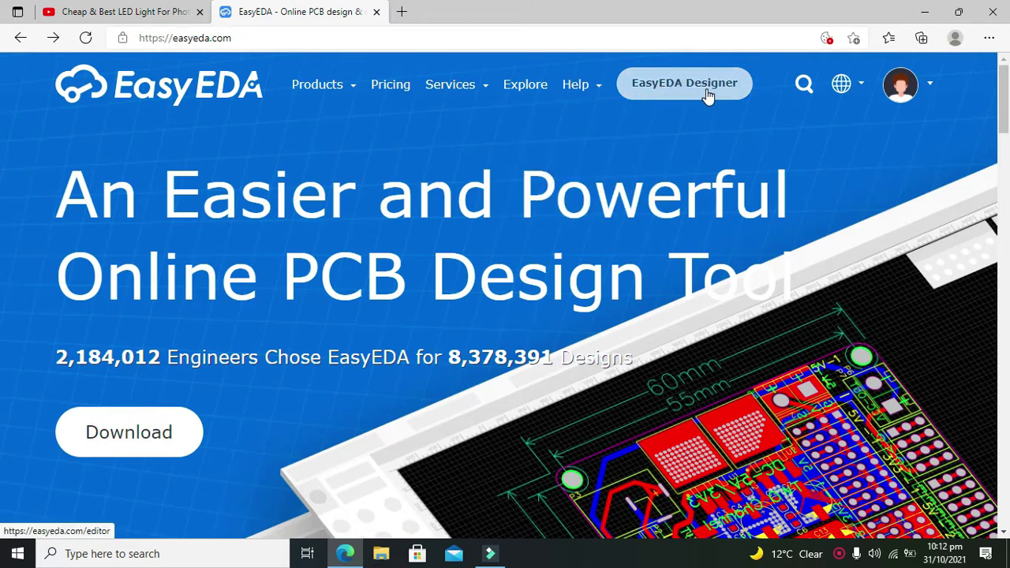
Open the EasyEDA online editor and switch it to Simulation Mode
left_click(681, 93)
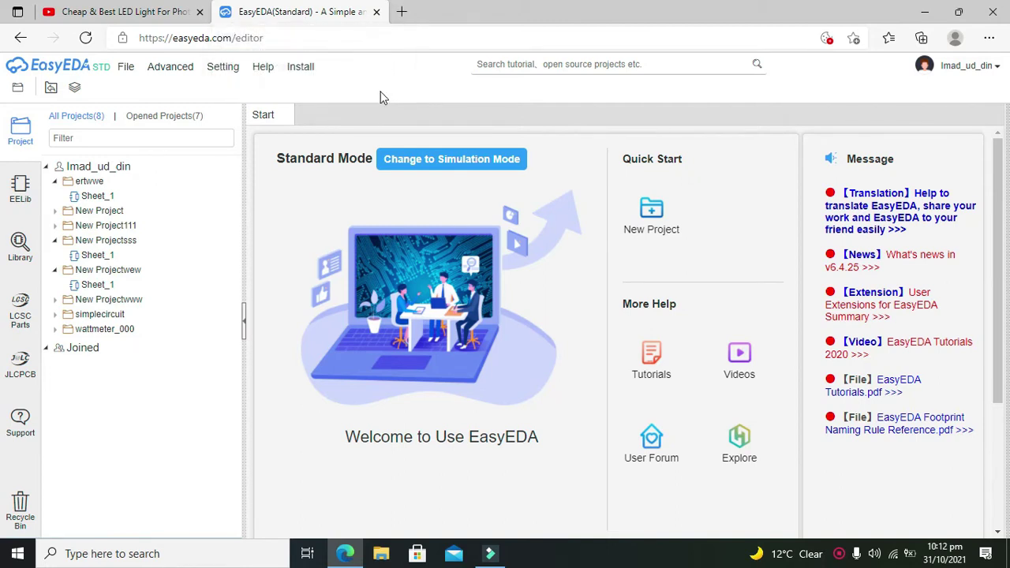
left_click(446, 166)
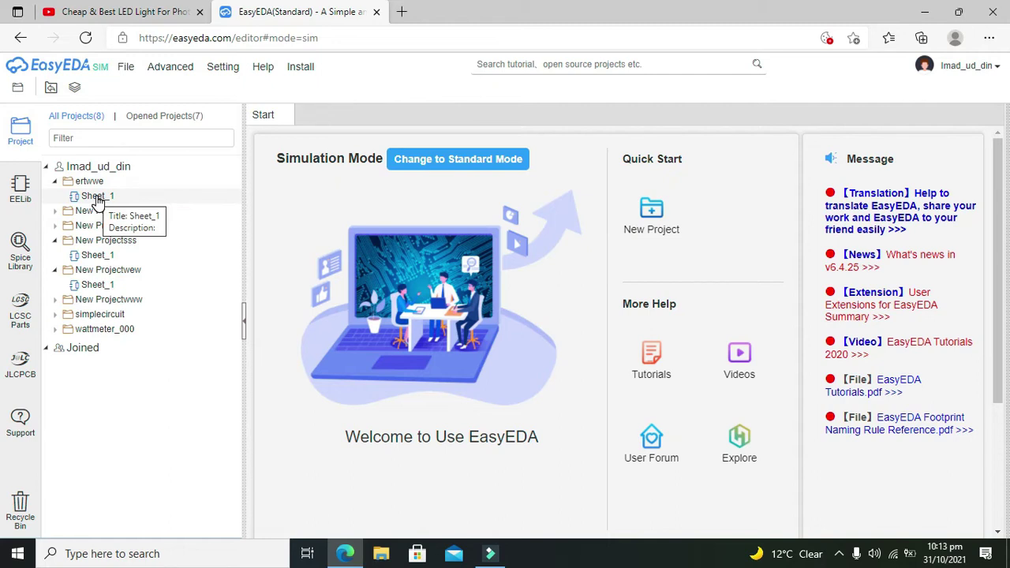
Create a new project titled 'transistor' via File > New > Project and save it
left_click(125, 67)
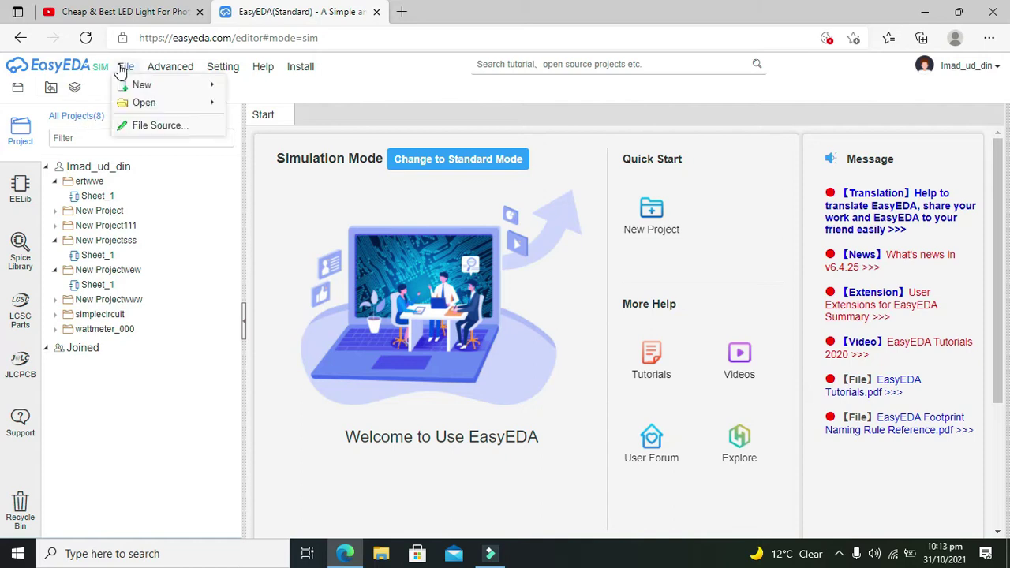
mouse_move(141, 85)
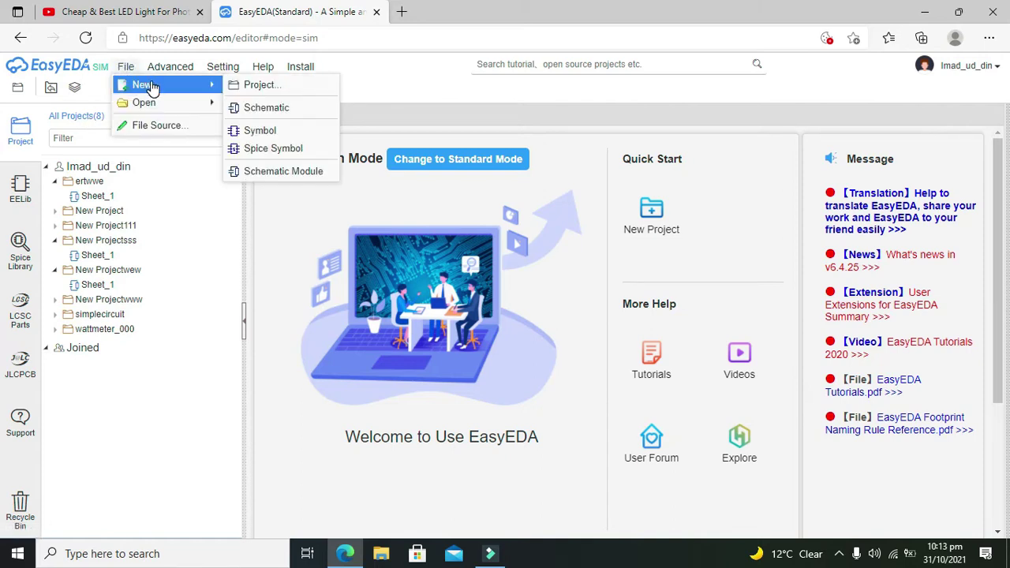
left_click(269, 87)
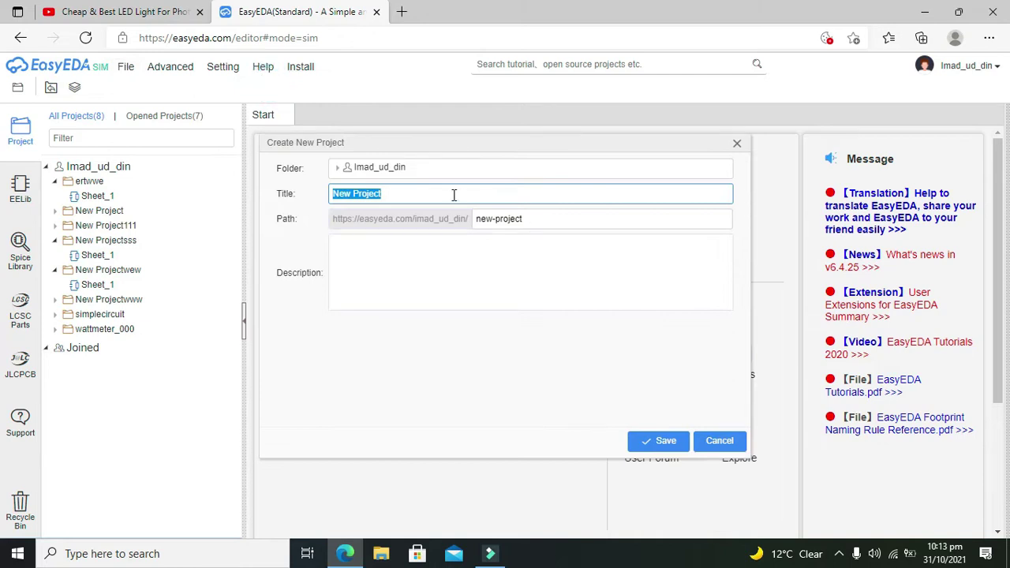
type("transistor")
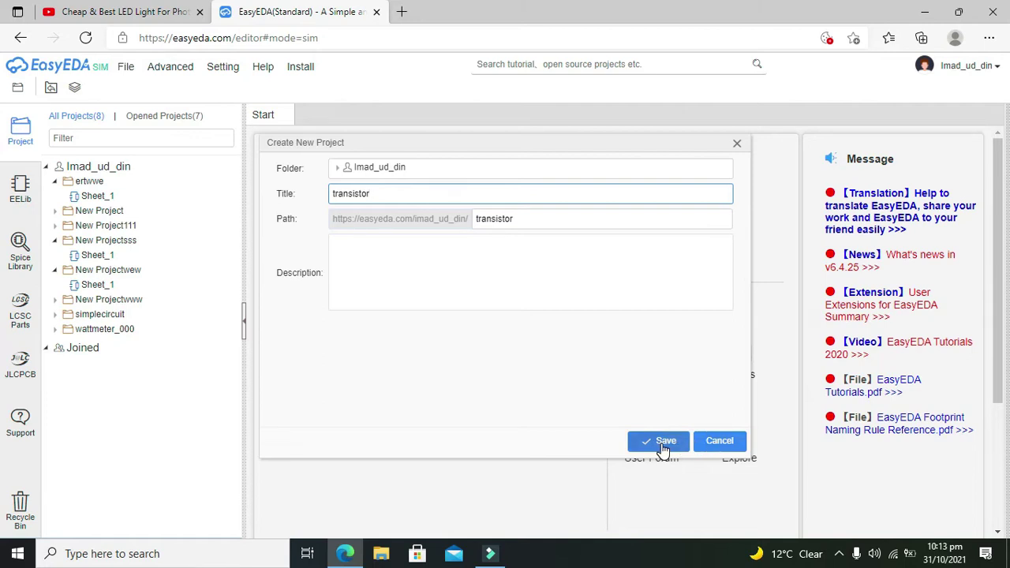
left_click(663, 447)
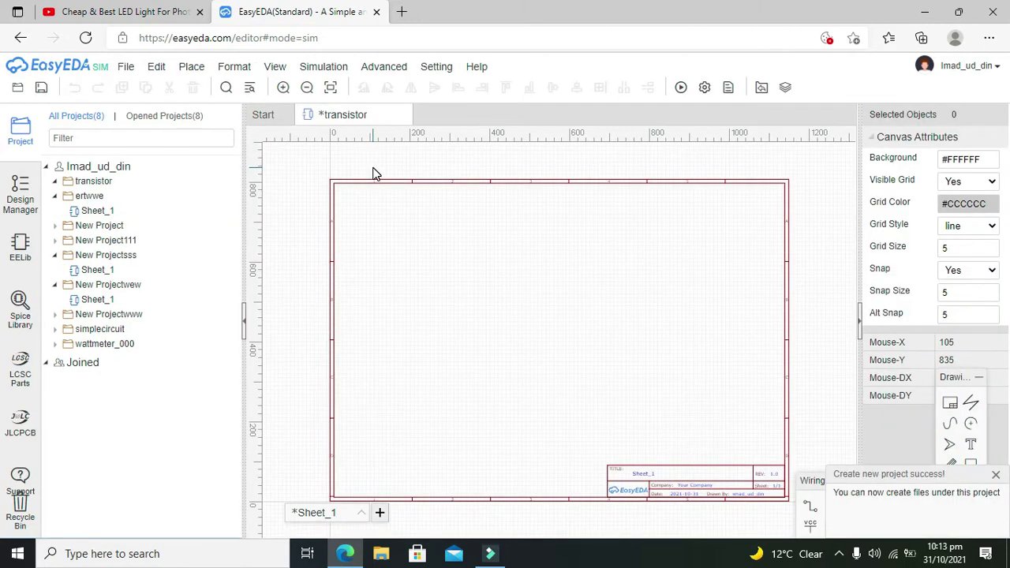
Place a 2N2222 transistor from the EELib library onto the sheet
left_click(489, 196)
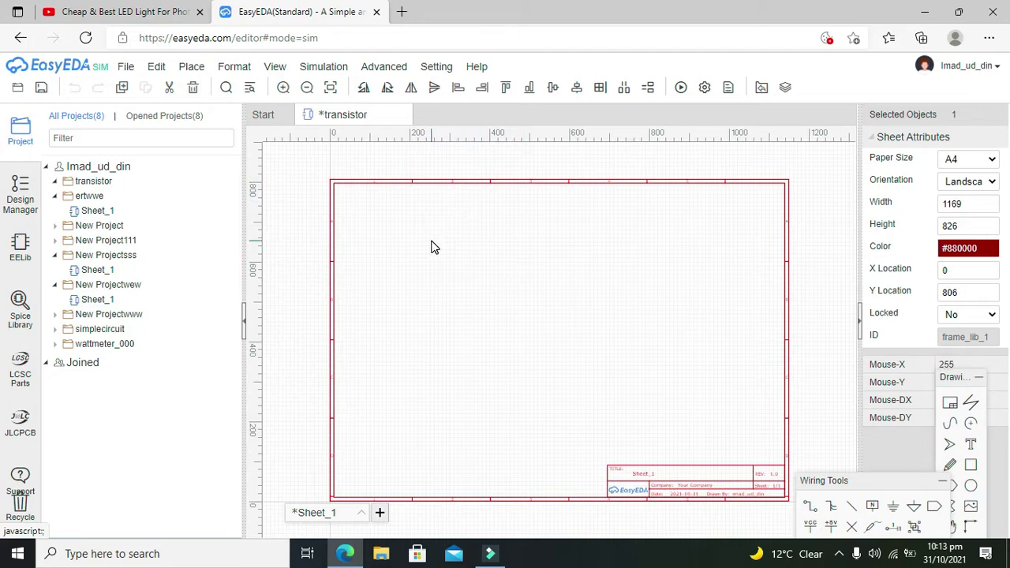
left_click(22, 247)
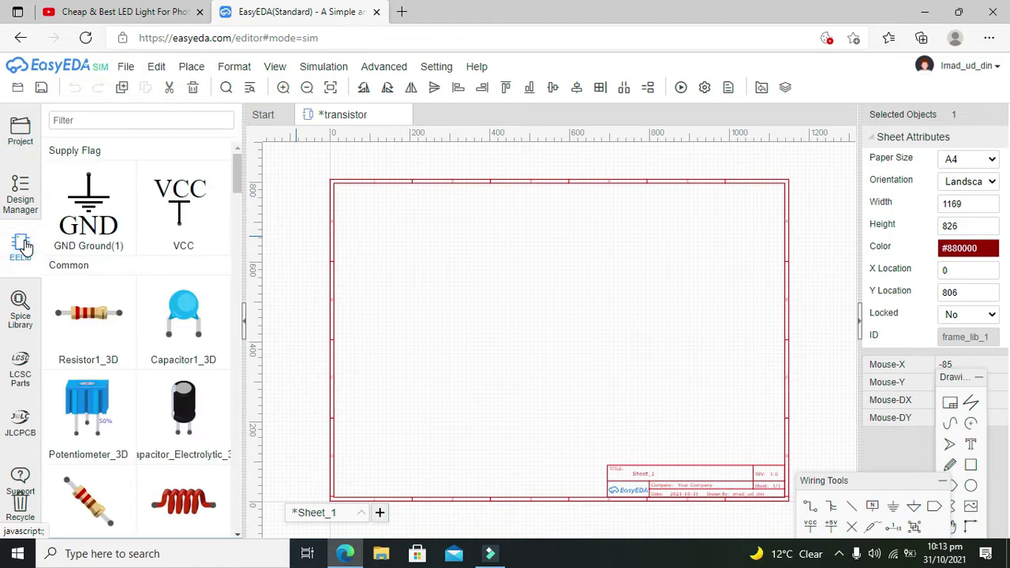
left_click_drag(238, 169, 231, 288)
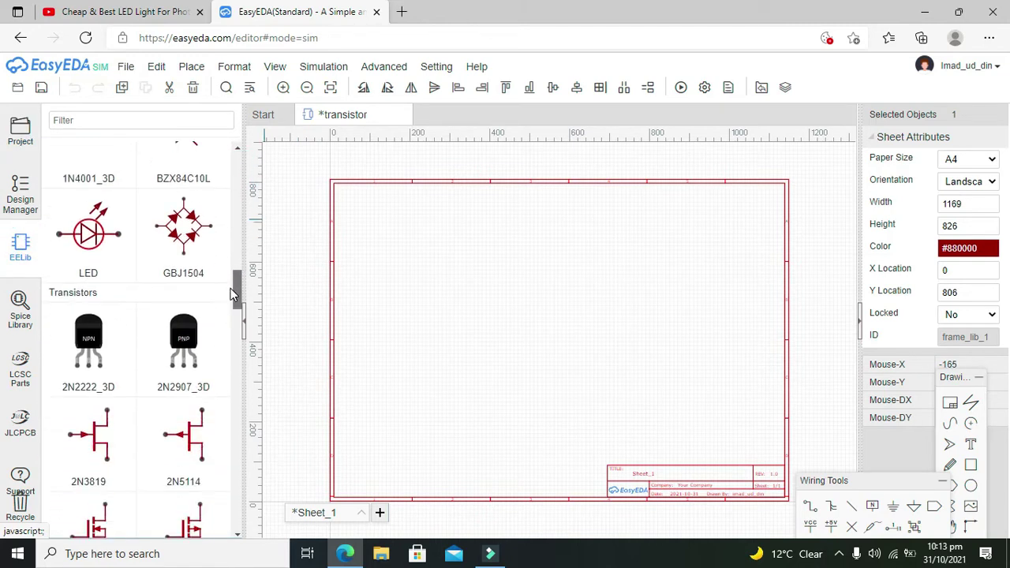
left_click(89, 348)
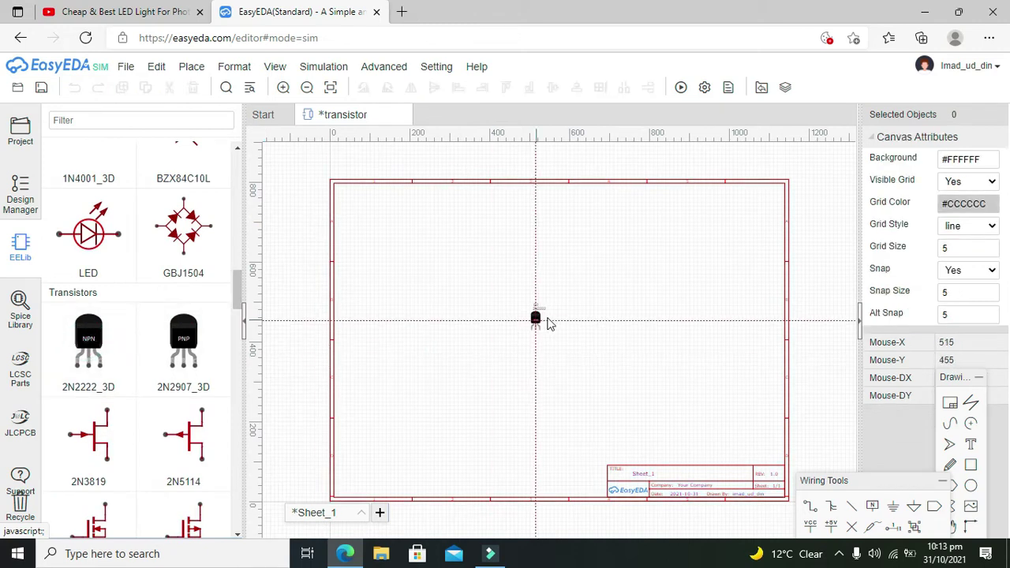
left_click(542, 319)
key("Escape")
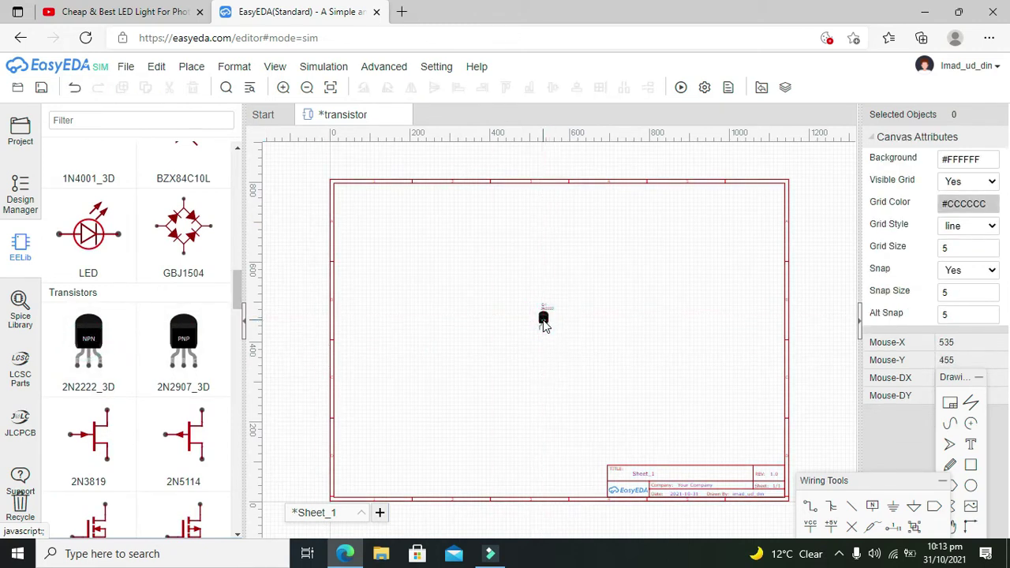
Zoom the canvas to 200% and move the transistor down and to the right
left_click(275, 66)
mouse_move(286, 85)
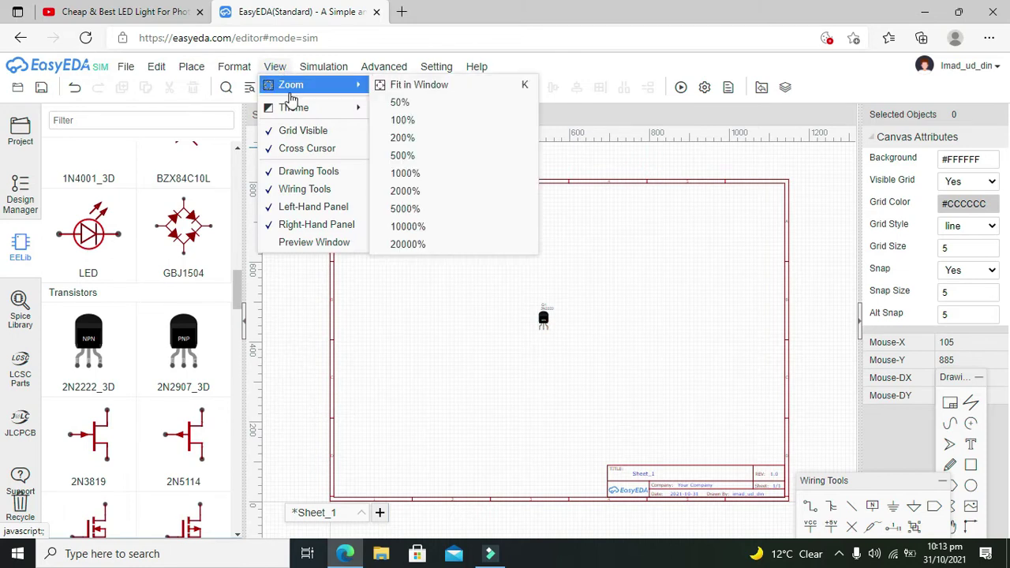
left_click(402, 138)
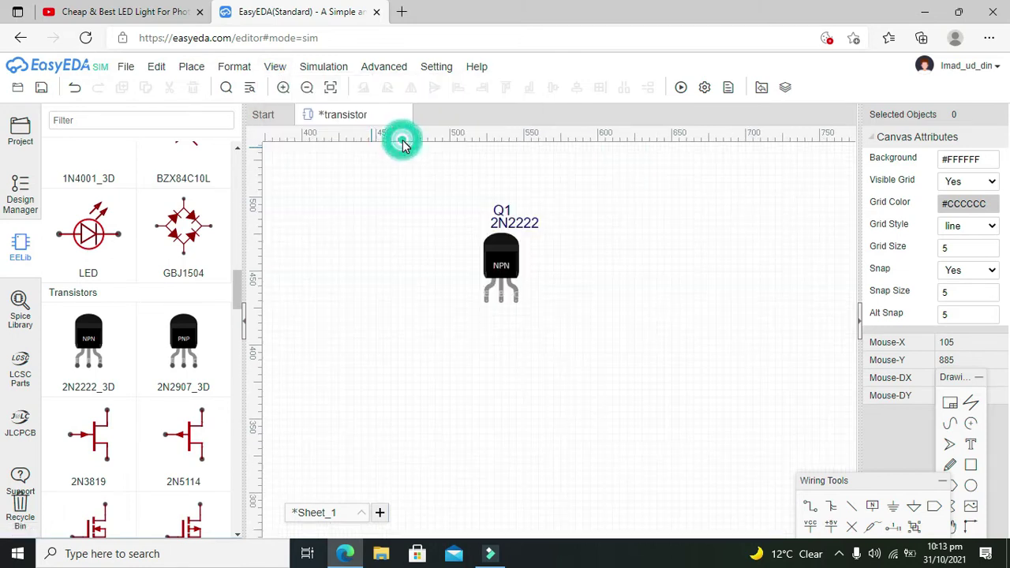
left_click(489, 271)
left_click_drag(489, 272, 540, 338)
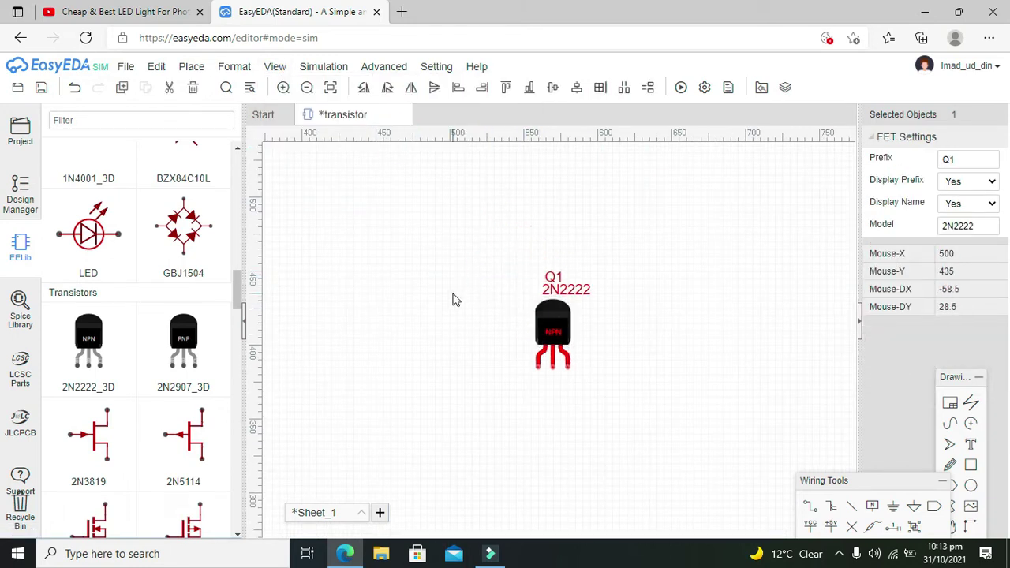
left_click(453, 293)
Rotate Q1 twice so its leads point right, then nudge it slightly left
left_click(552, 335)
left_click(384, 88)
left_click(384, 88)
left_click(385, 87)
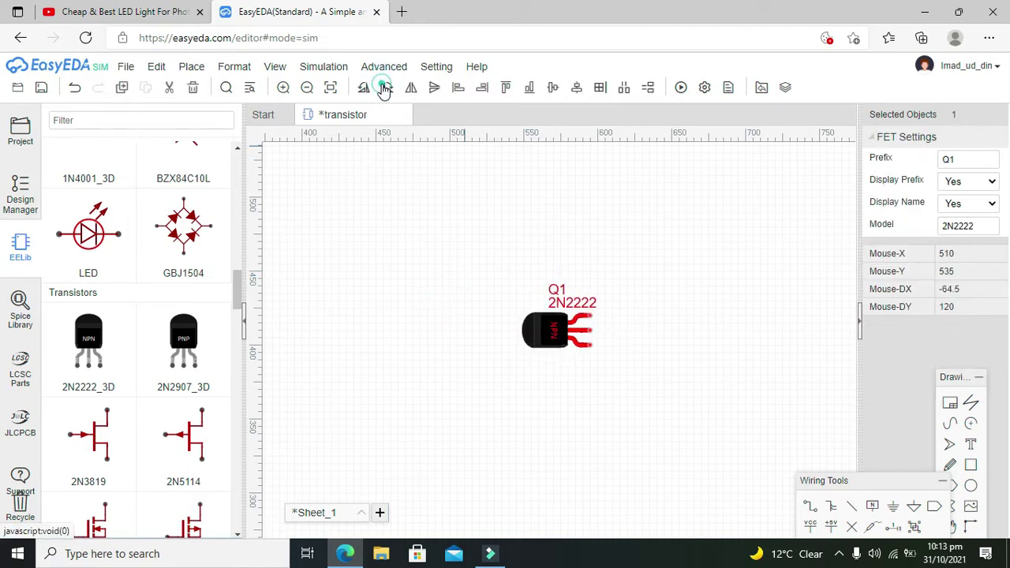
left_click(483, 302)
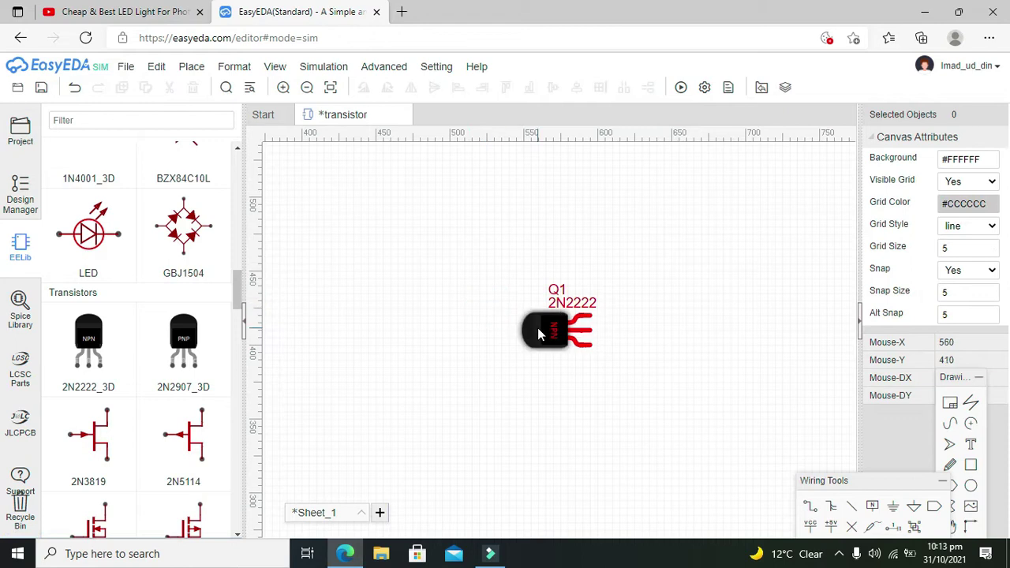
left_click_drag(538, 331, 516, 324)
left_click(613, 334)
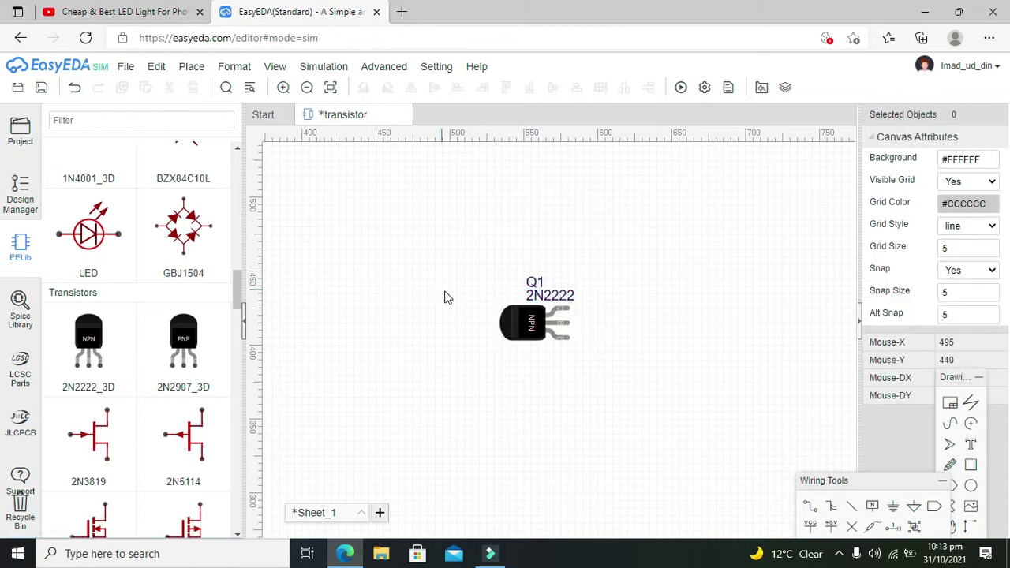
left_click_drag(237, 281, 233, 221)
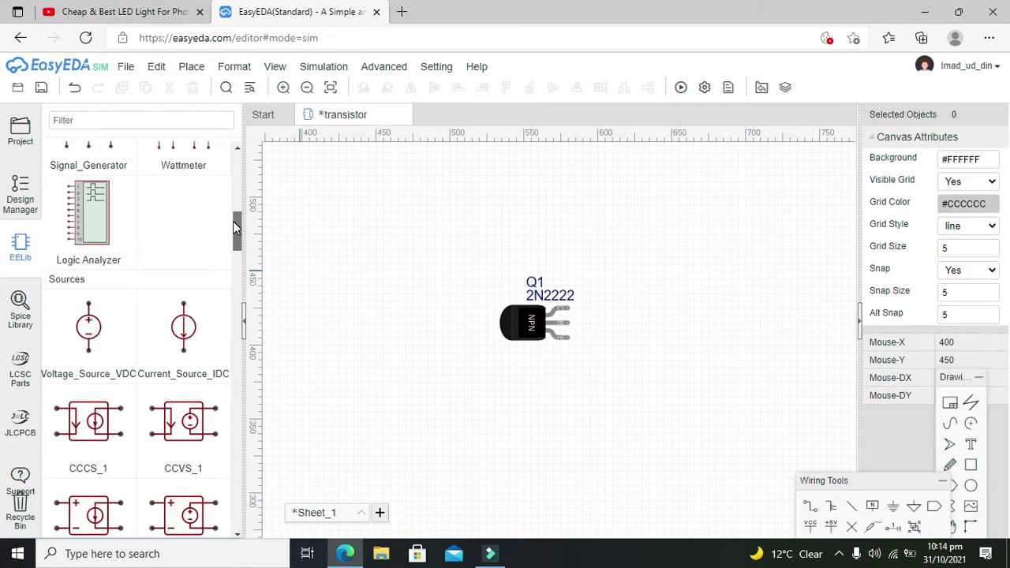
Place DC voltage source V1 and resistors R1 and R2 left of the transistor
left_click(88, 324)
left_click(325, 325)
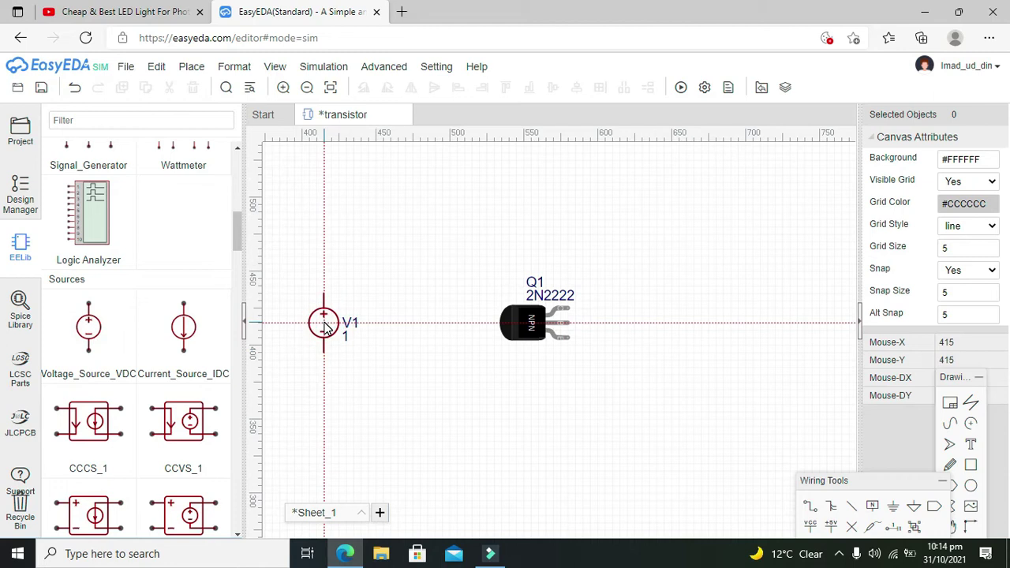
left_click_drag(239, 235, 238, 182)
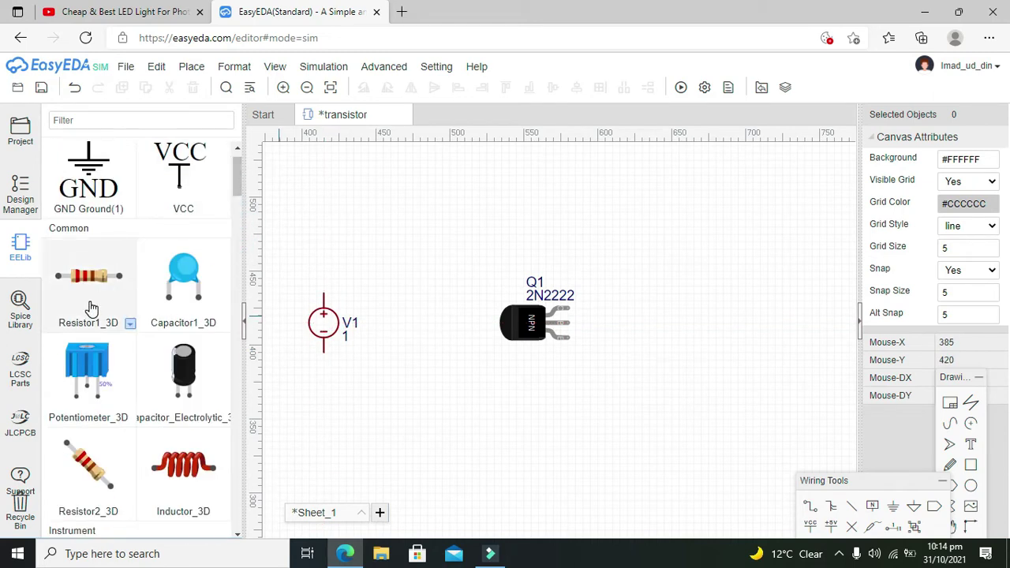
left_click(90, 276)
left_click(434, 309)
left_click(434, 390)
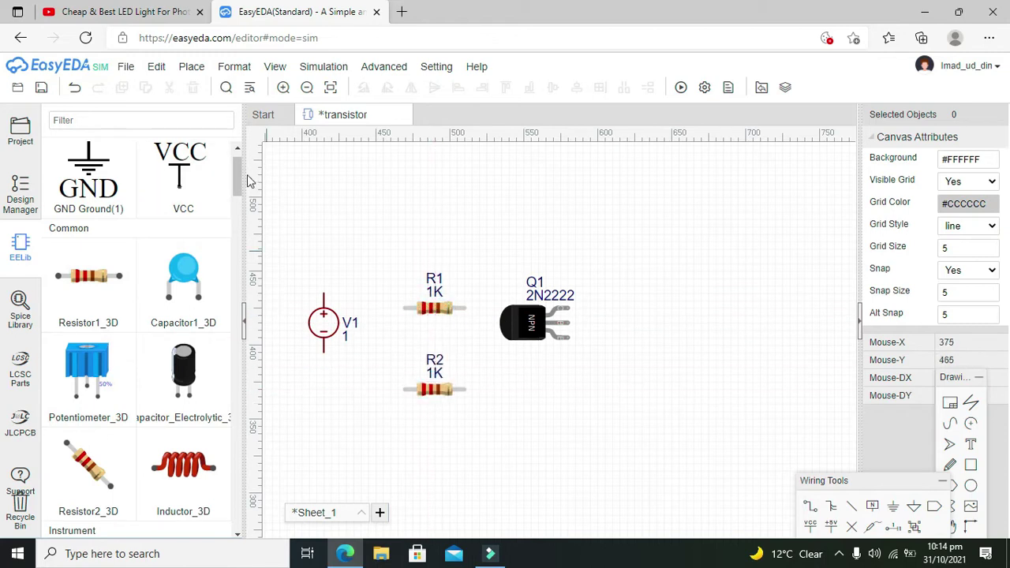
left_click_drag(233, 178, 253, 277)
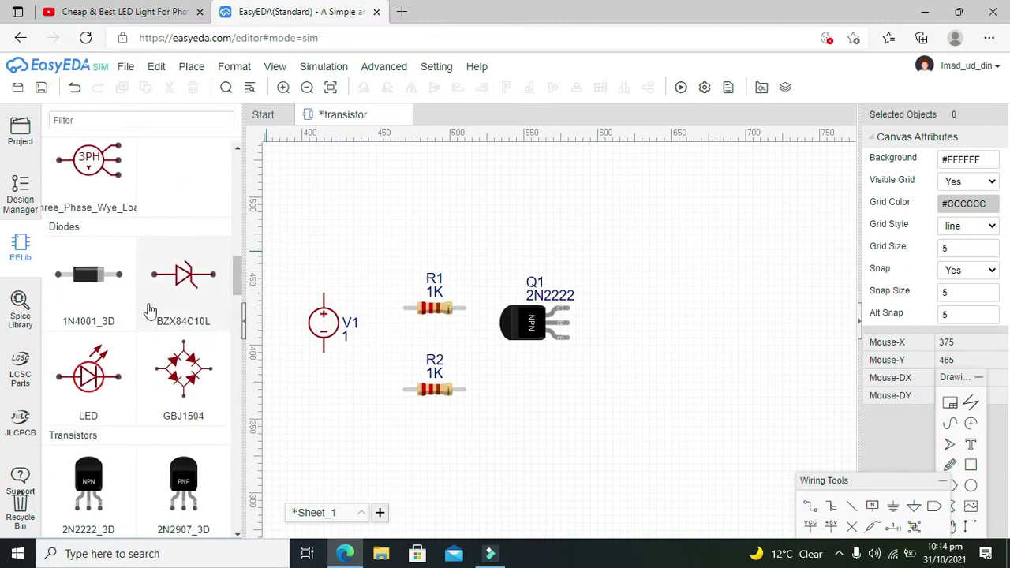
Place the LED_3D part as LED D1 to the right of Q1
left_click(132, 417)
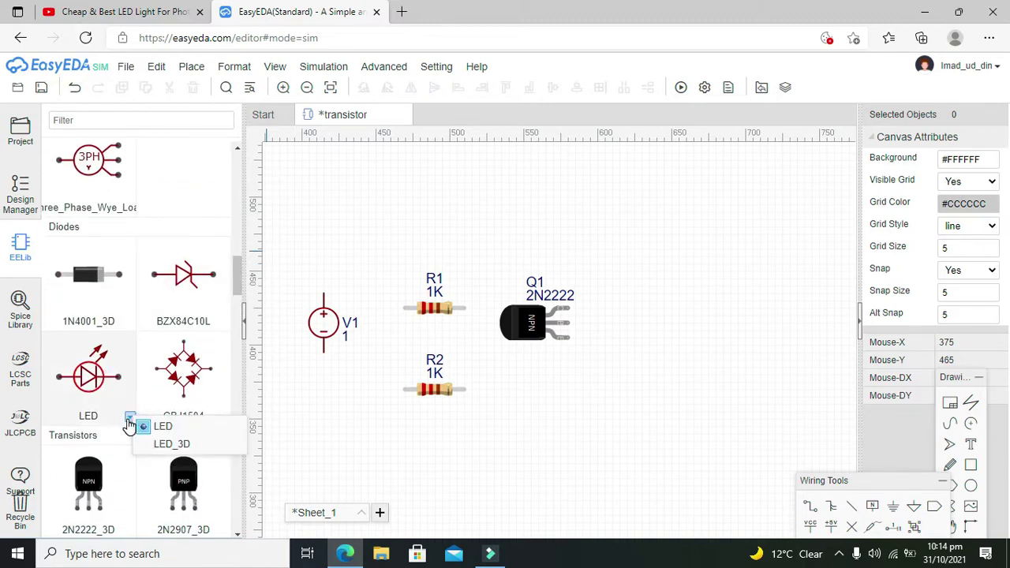
left_click(155, 439)
left_click_drag(113, 409, 177, 348)
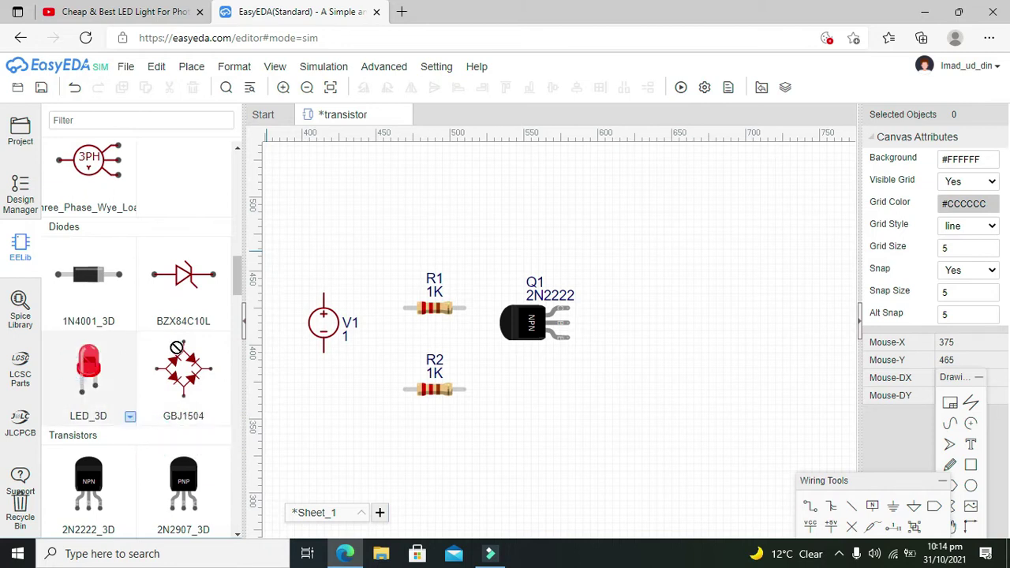
left_click_drag(675, 321, 671, 323)
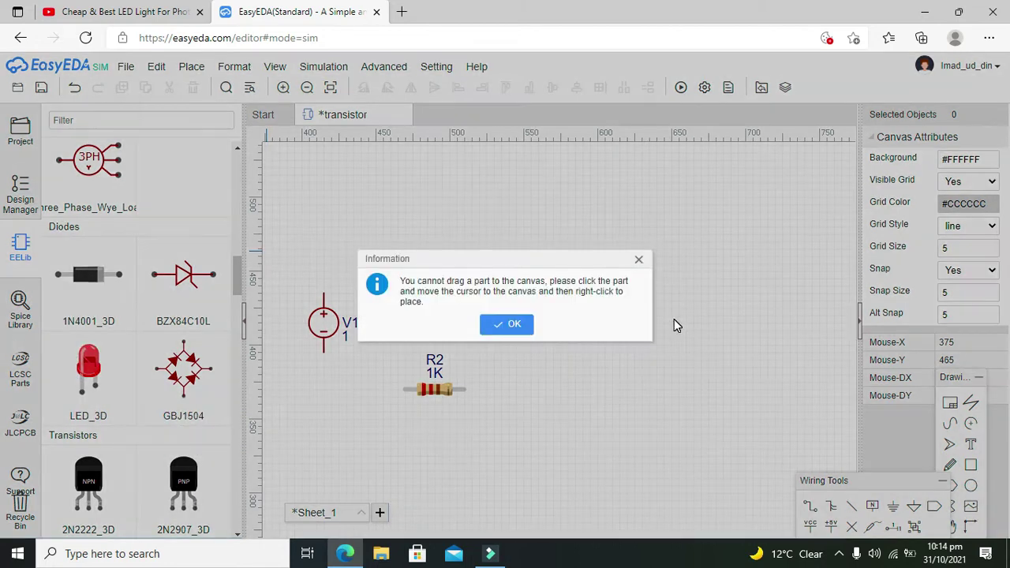
left_click(509, 322)
left_click(92, 371)
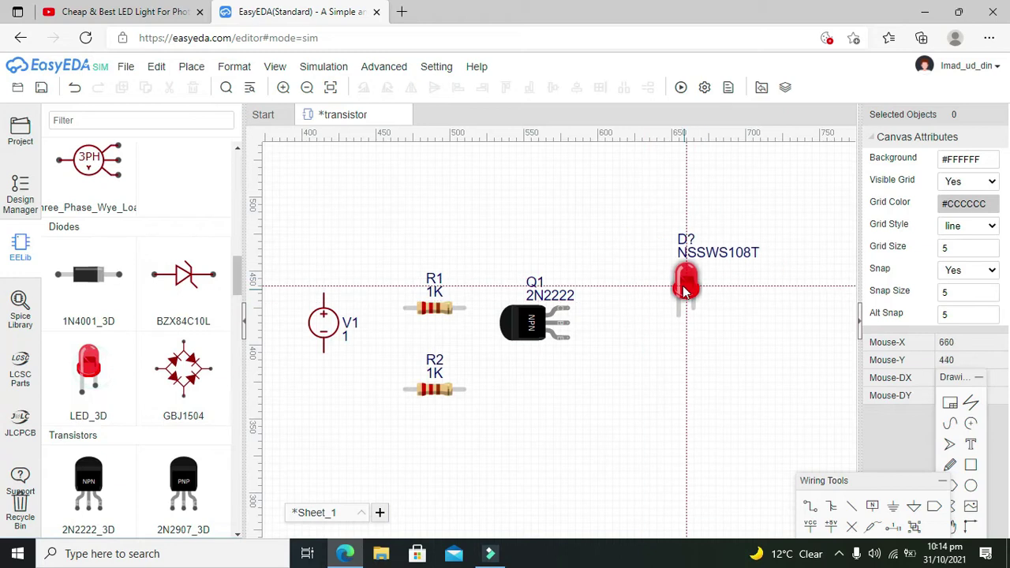
left_click(683, 274)
key("Escape")
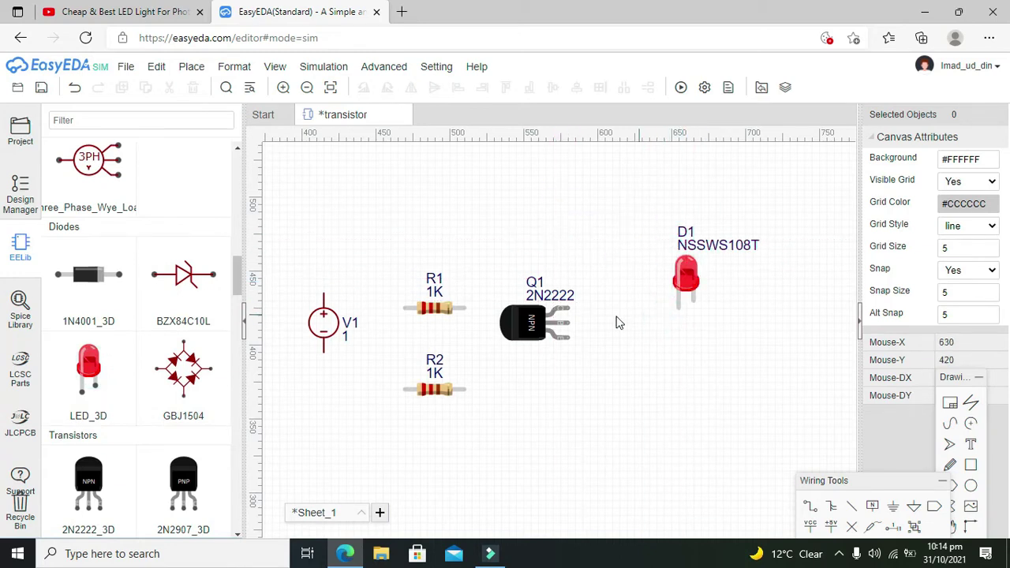
Wire V1's positive terminal up and across to Q1's upper pin, then move R2 and R1 down
left_click(323, 298)
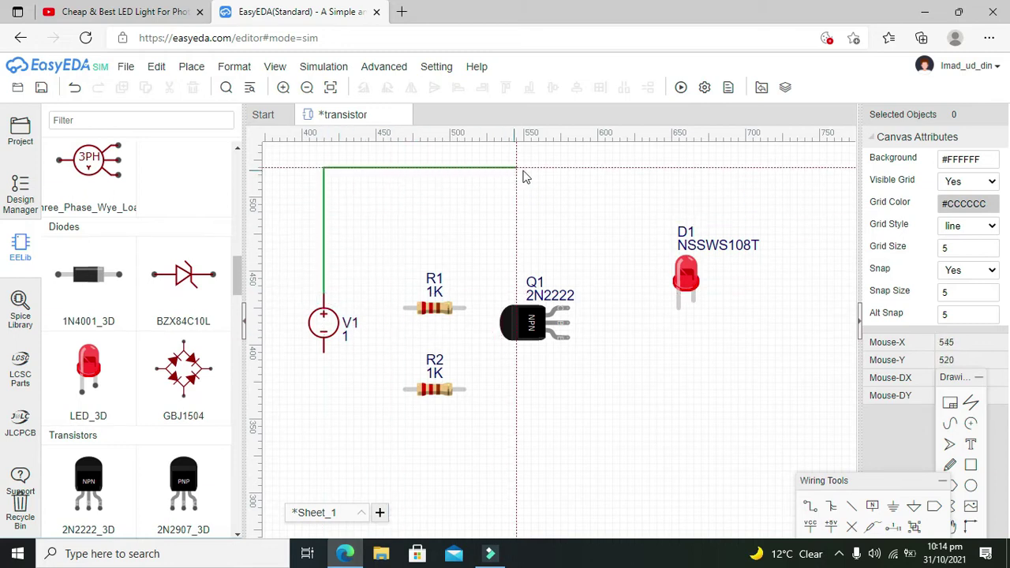
left_click(567, 173)
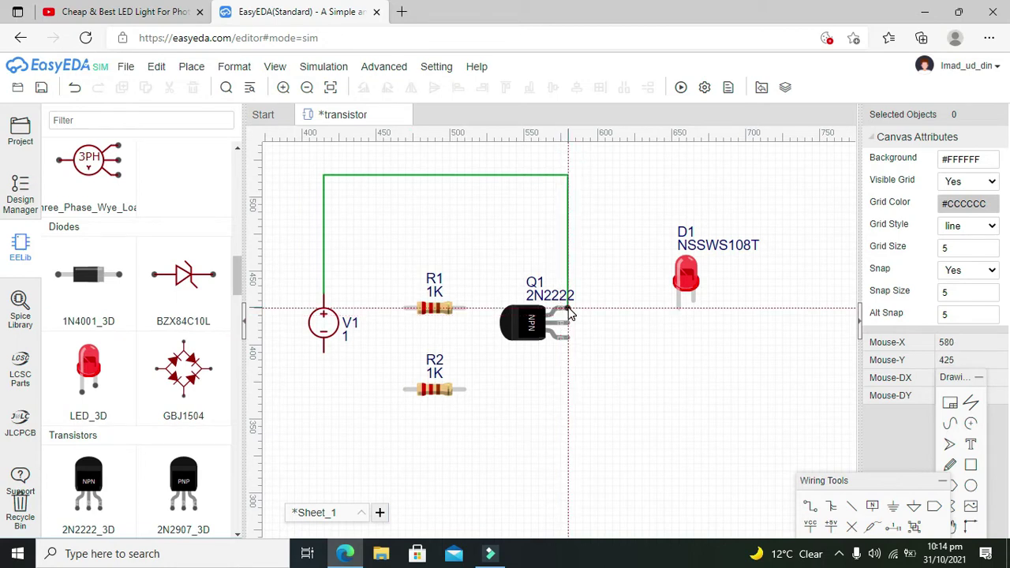
left_click(568, 309)
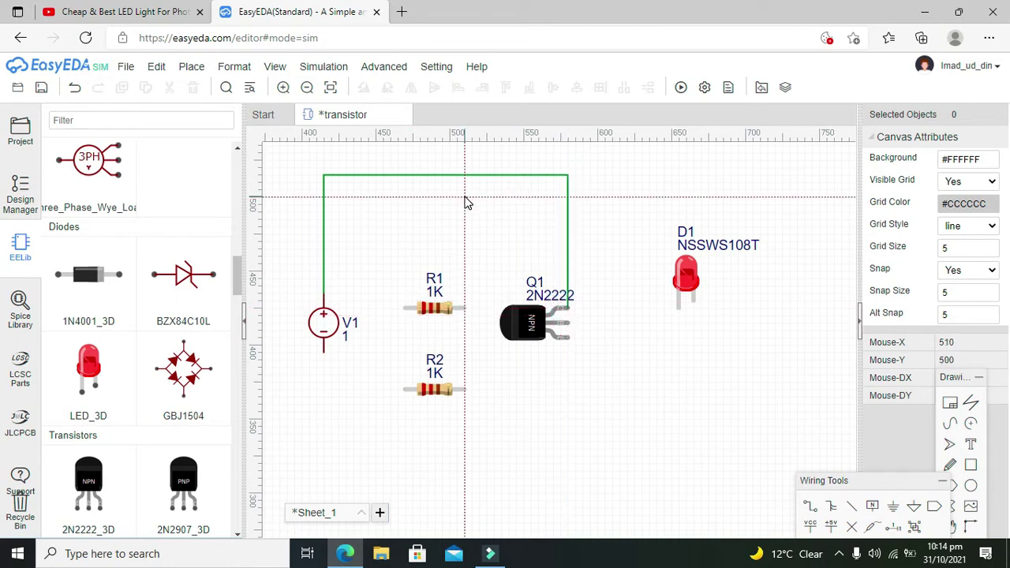
key("Escape")
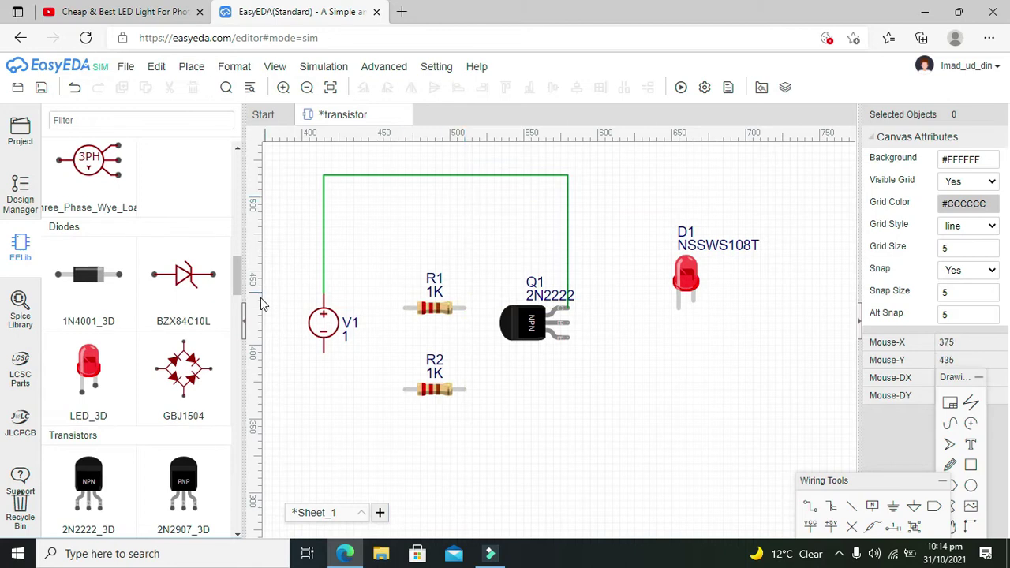
left_click_drag(435, 387, 472, 492)
left_click_drag(435, 308, 474, 263)
Place an SPST_Open switch S1 from the Others section just left of R1
left_click(409, 325)
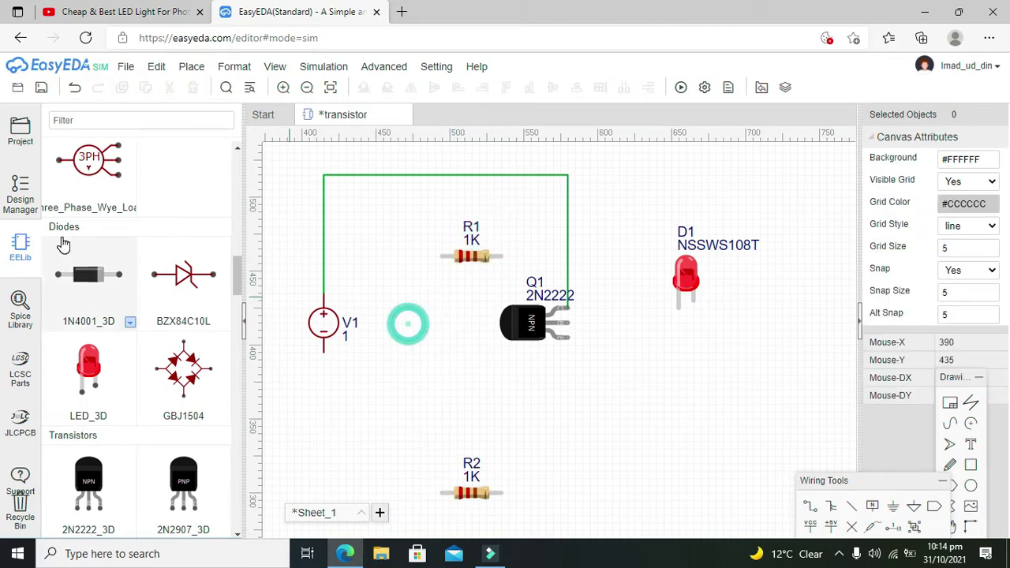
left_click_drag(238, 274, 229, 523)
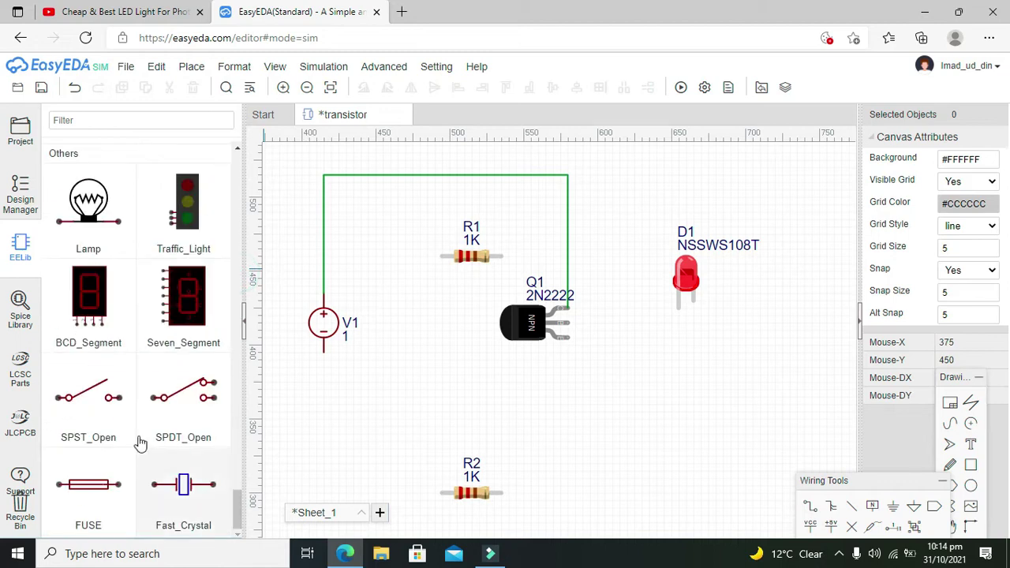
left_click(87, 397)
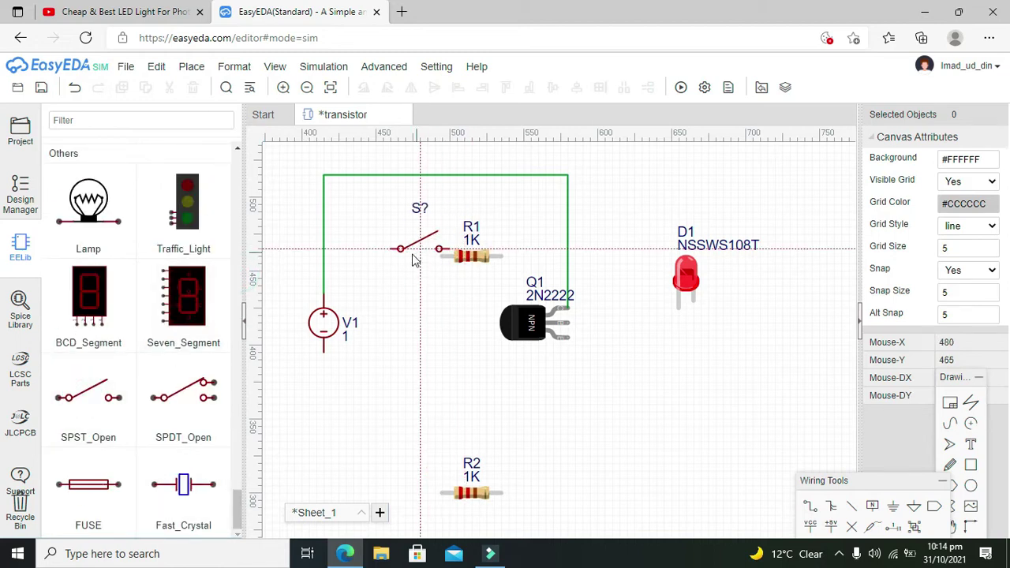
left_click(385, 258)
right_click(373, 269)
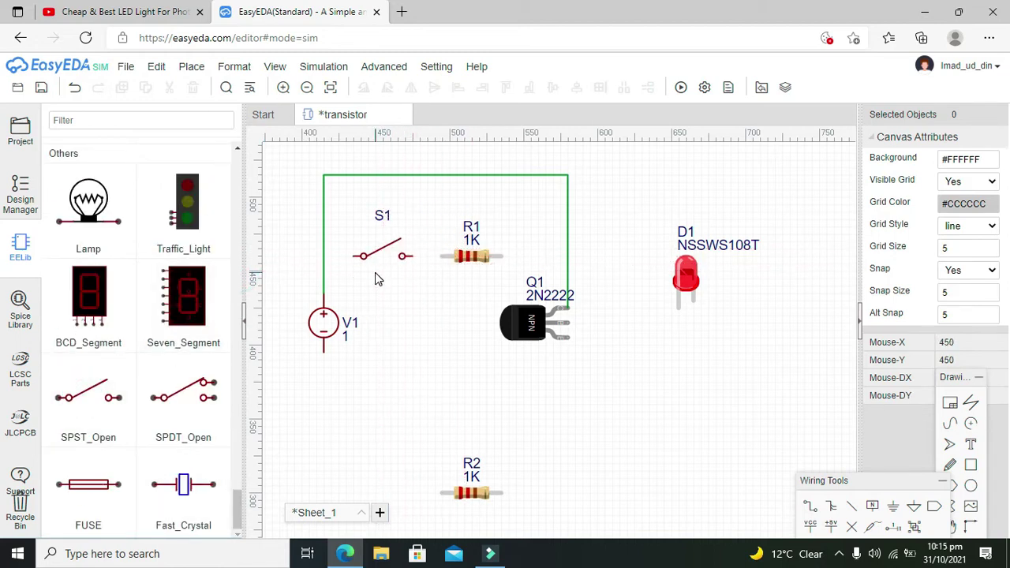
Wire S1's left terminal to V1's supply wire and its right terminal to R1
left_click(354, 261)
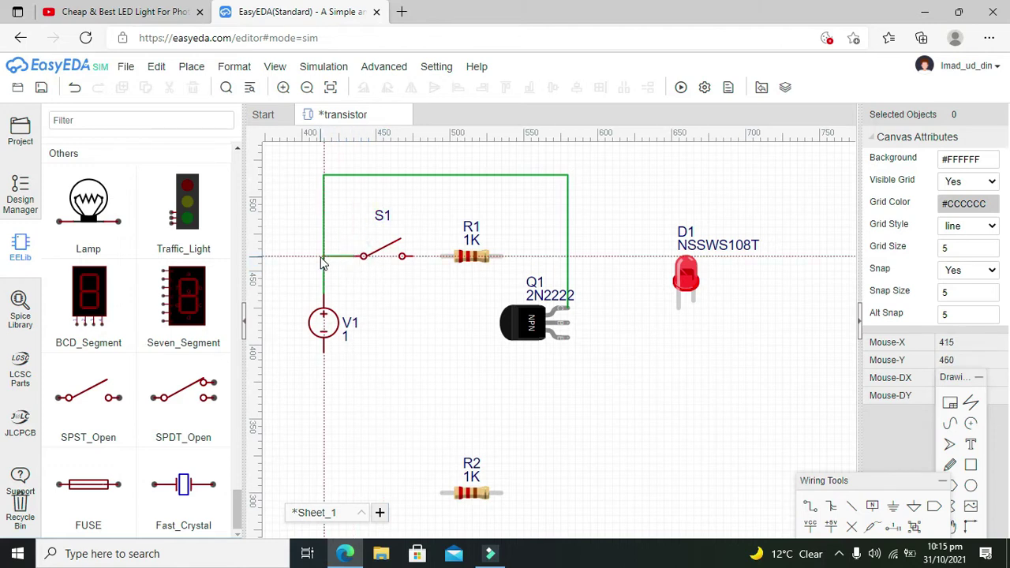
left_click(324, 260)
left_click(406, 259)
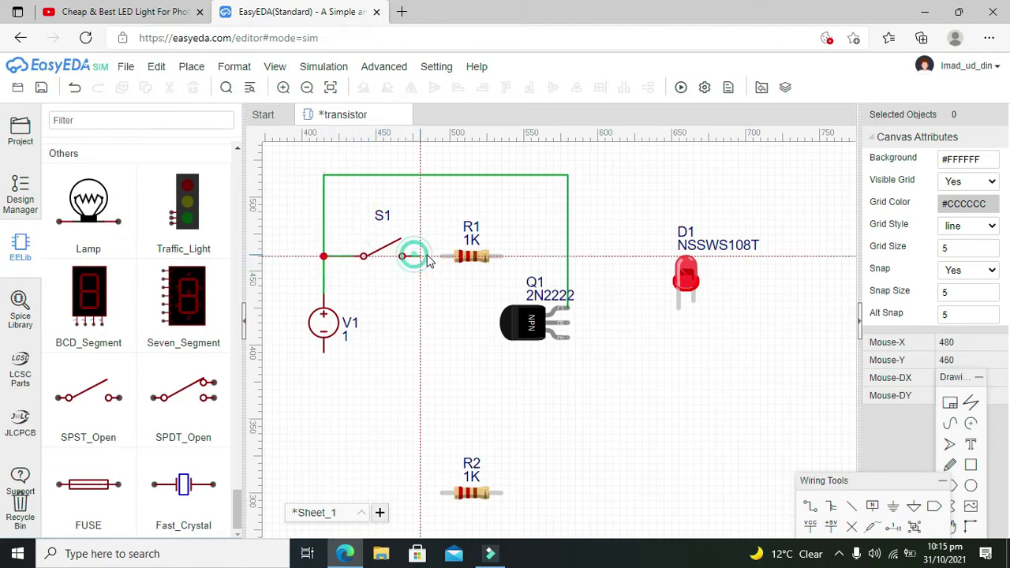
left_click(444, 258)
Route a wire from R1's right end around to Q1's lower pin, then move R2 under Q1
left_click(499, 257)
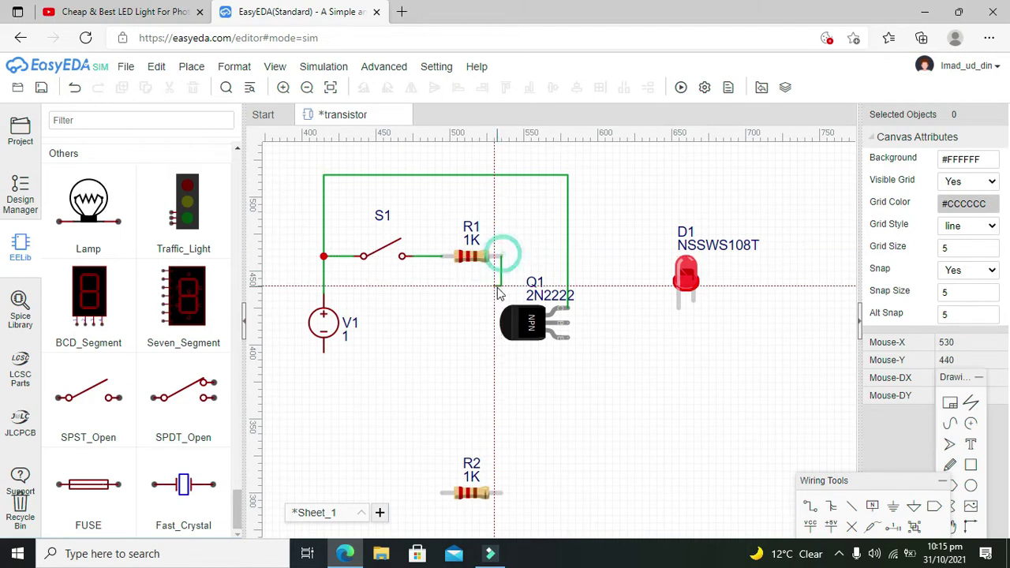
left_click(464, 301)
left_click(464, 352)
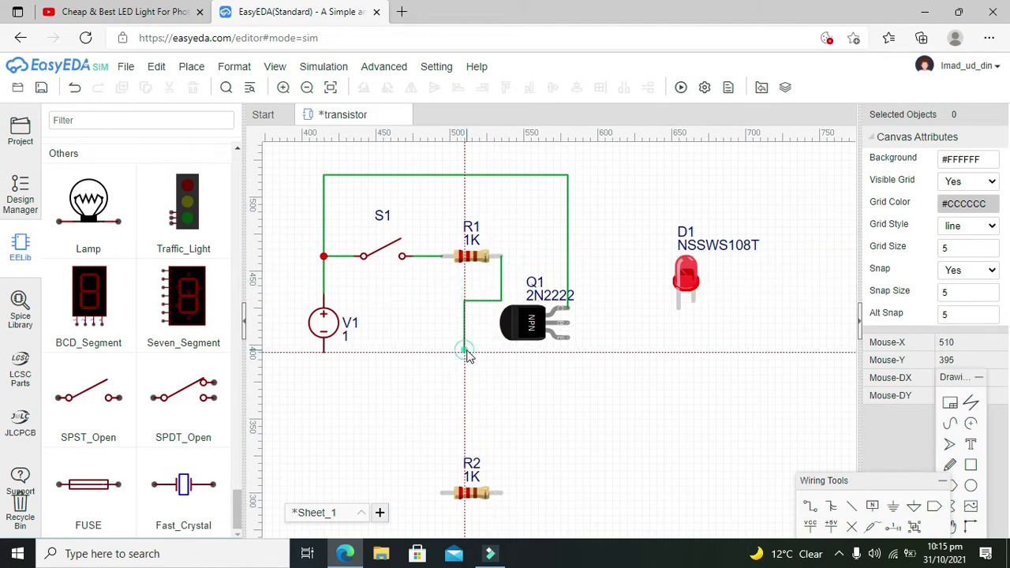
left_click(583, 351)
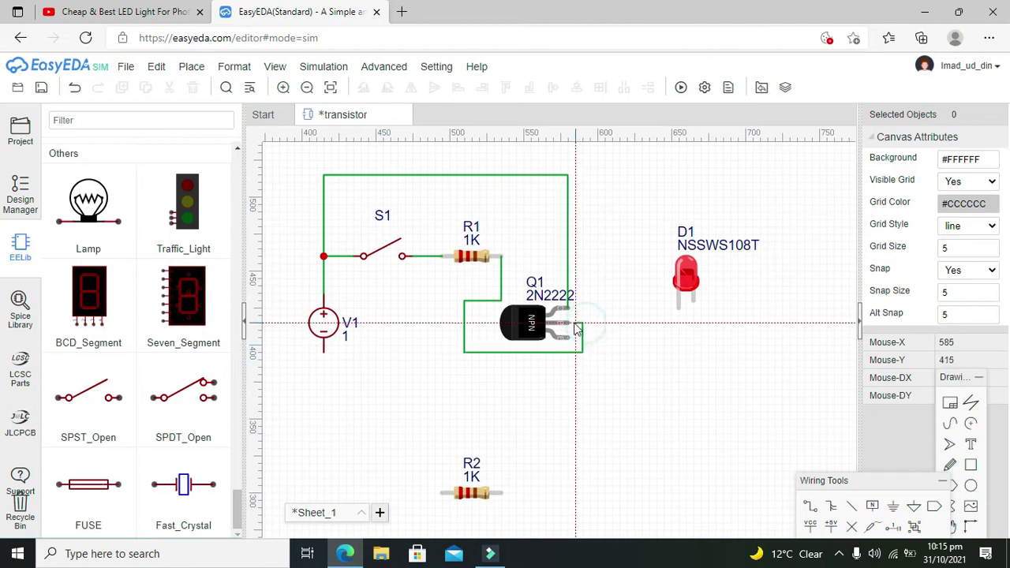
left_click(570, 324)
key("Escape")
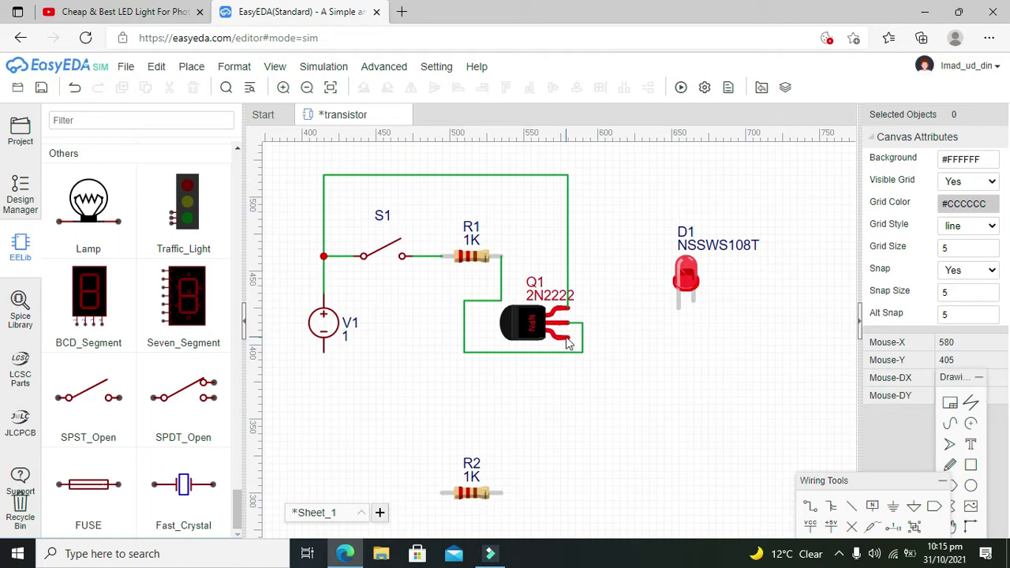
left_click_drag(474, 505, 569, 453)
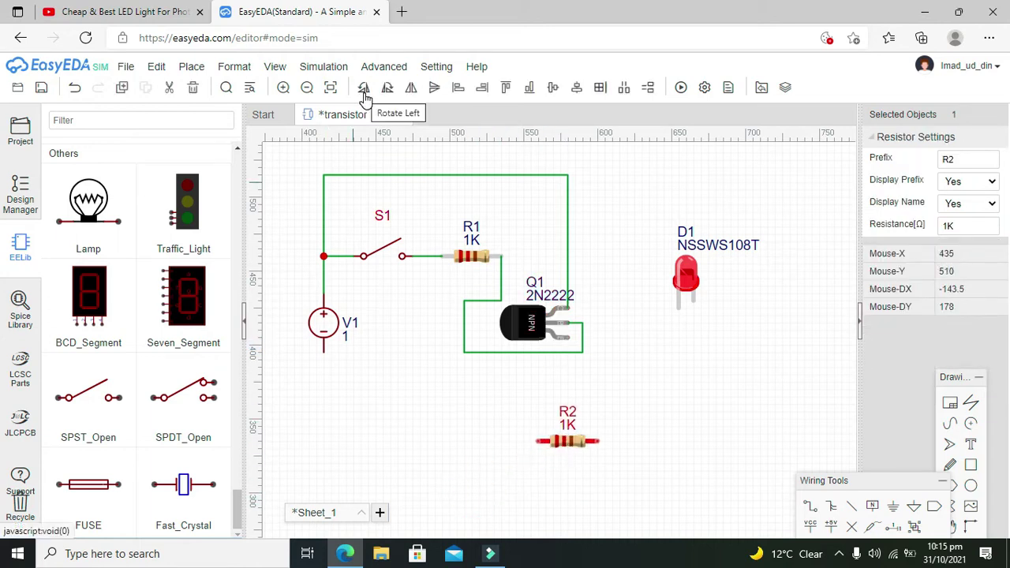
Rotate R2 to stand vertically and nudge it up beneath Q1
left_click(364, 97)
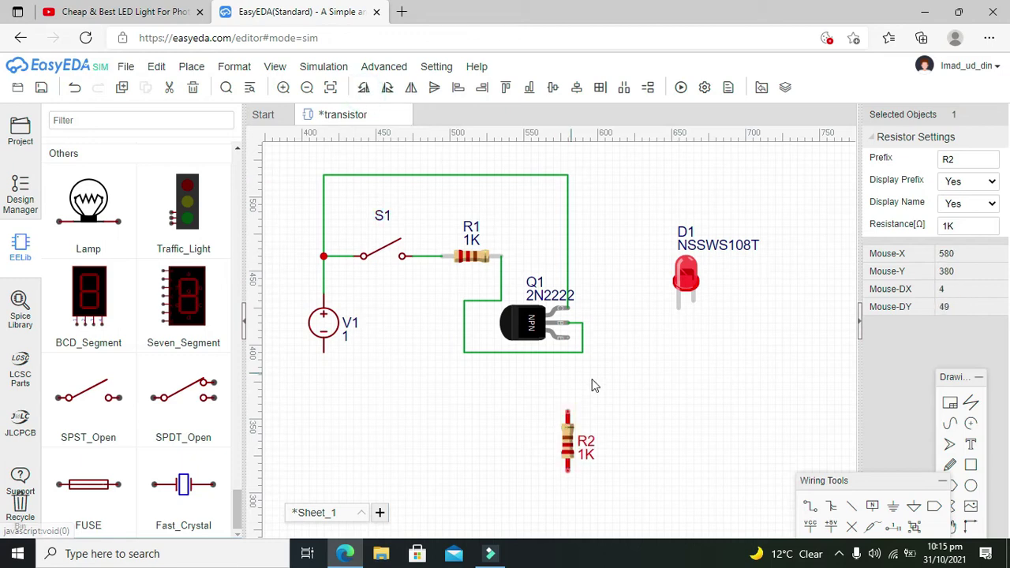
left_click(615, 397)
left_click_drag(571, 439, 572, 417)
left_click(602, 400)
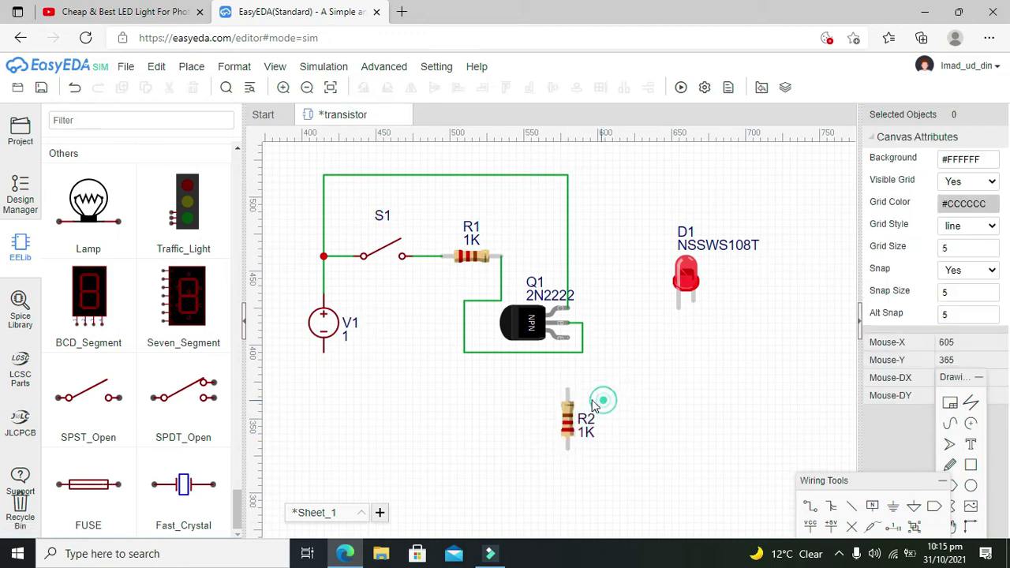
left_click(569, 393)
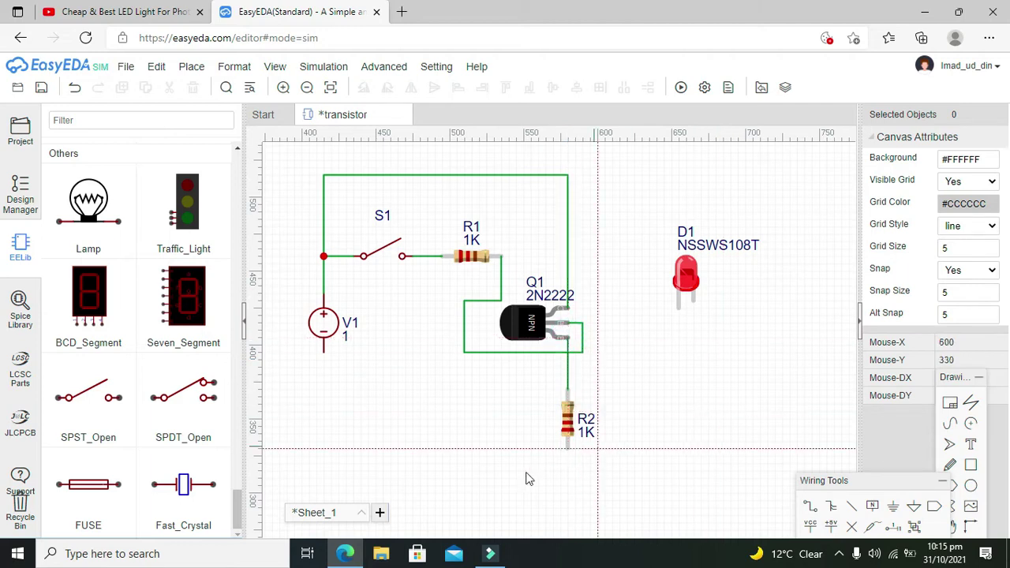
left_click(568, 454)
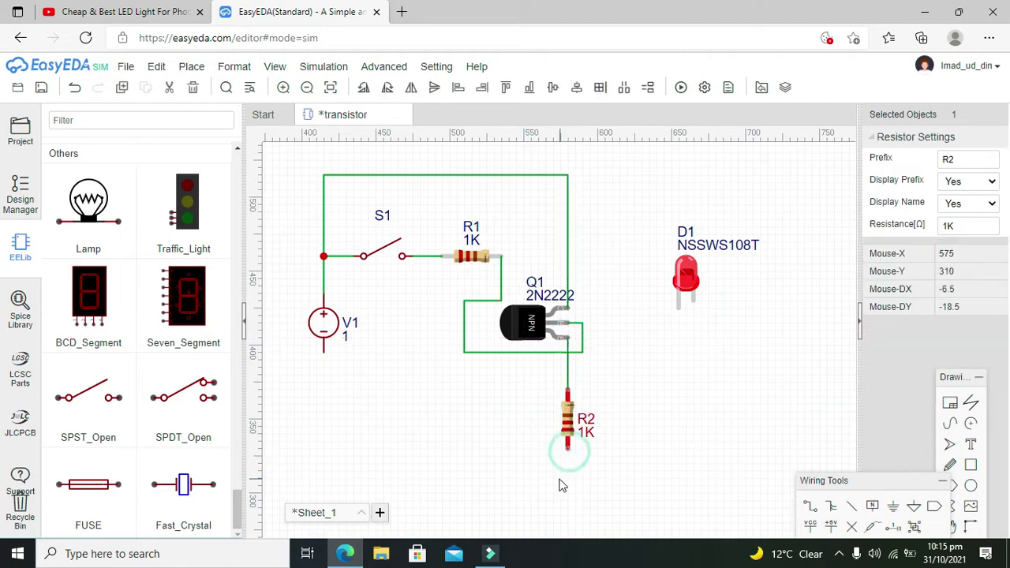
Wire R2's lower pin to V1's negative terminal
left_click(568, 468)
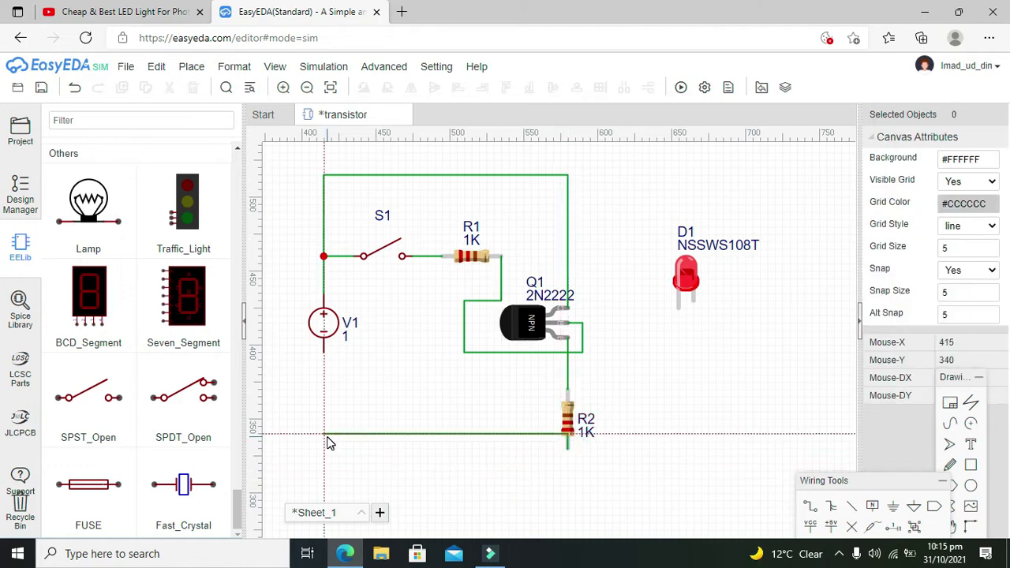
left_click(324, 348)
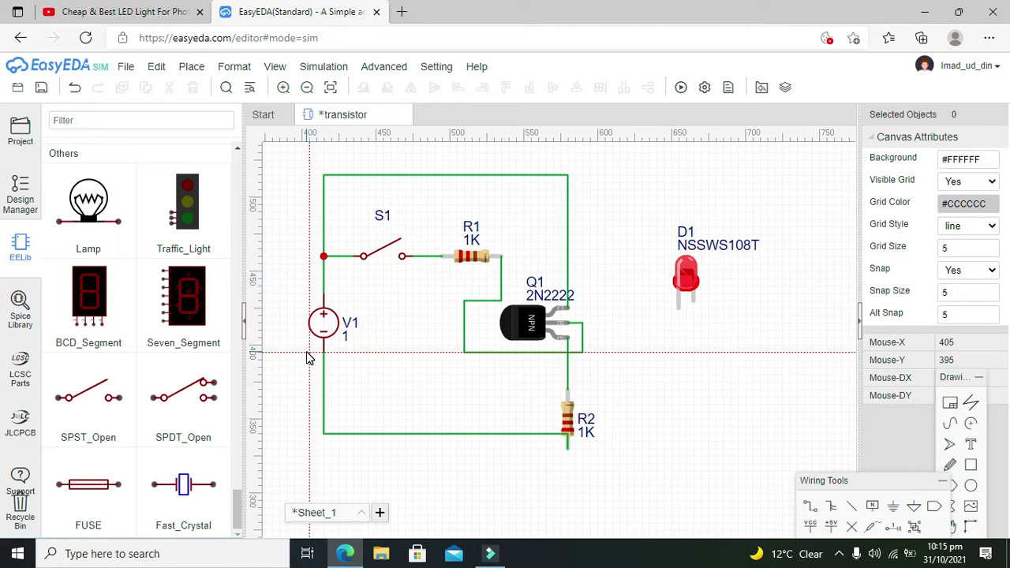
key("Escape")
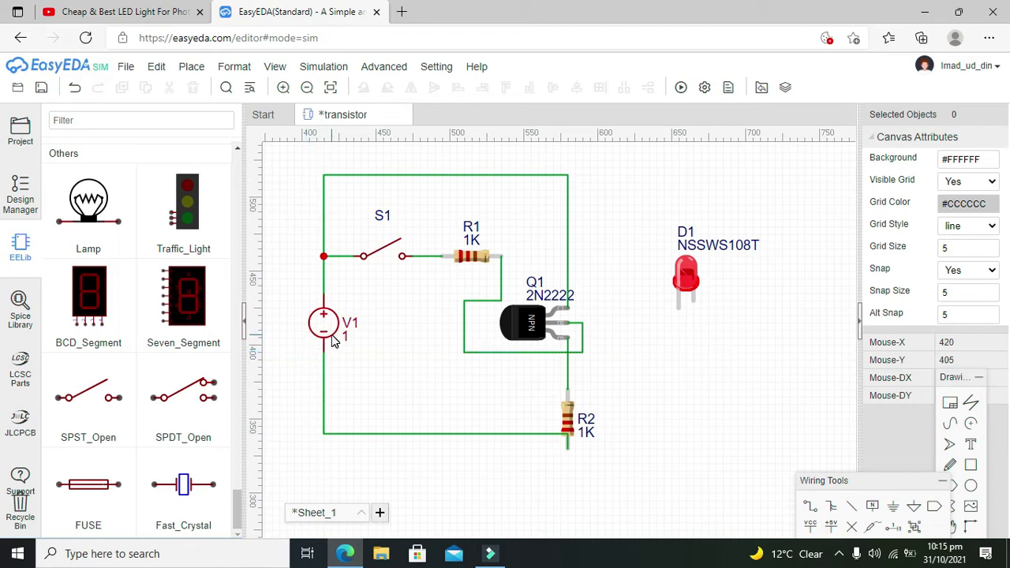
Reroute the bottom return wire below R2 as one straight horizontal line
left_click(531, 433)
left_click_drag(446, 438, 447, 458)
left_click_drag(564, 434, 570, 463)
left_click_drag(388, 447, 324, 464)
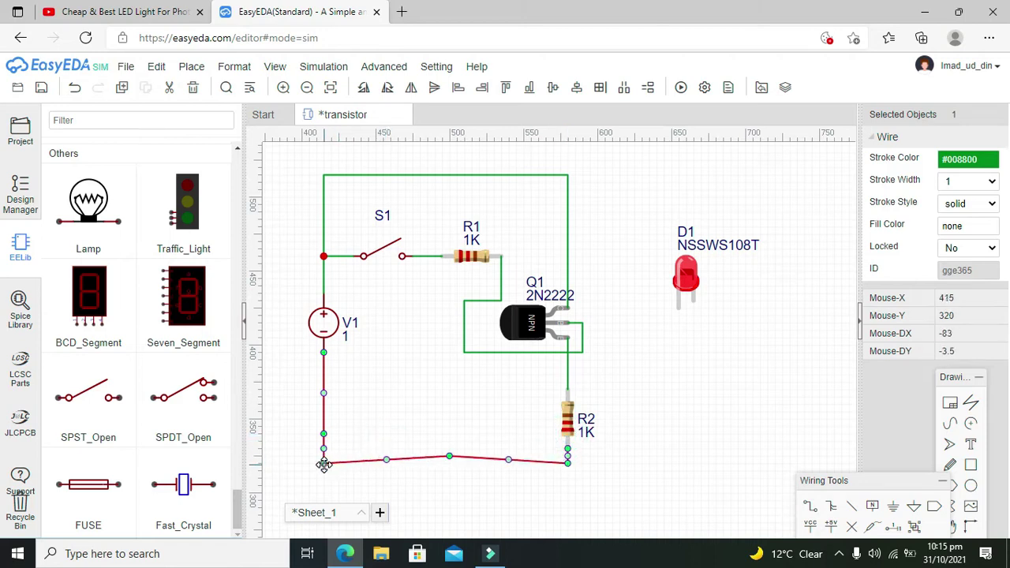
left_click_drag(450, 457, 449, 464)
left_click(487, 441)
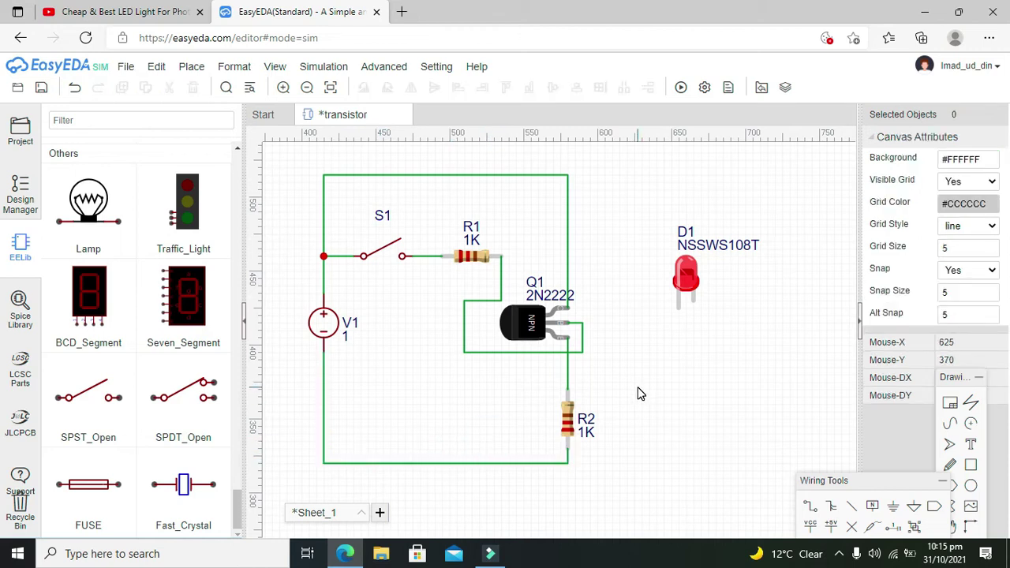
Wire one LED D1 pin to the Q1–R2 junction and the other down to the bottom return wire
left_click(679, 308)
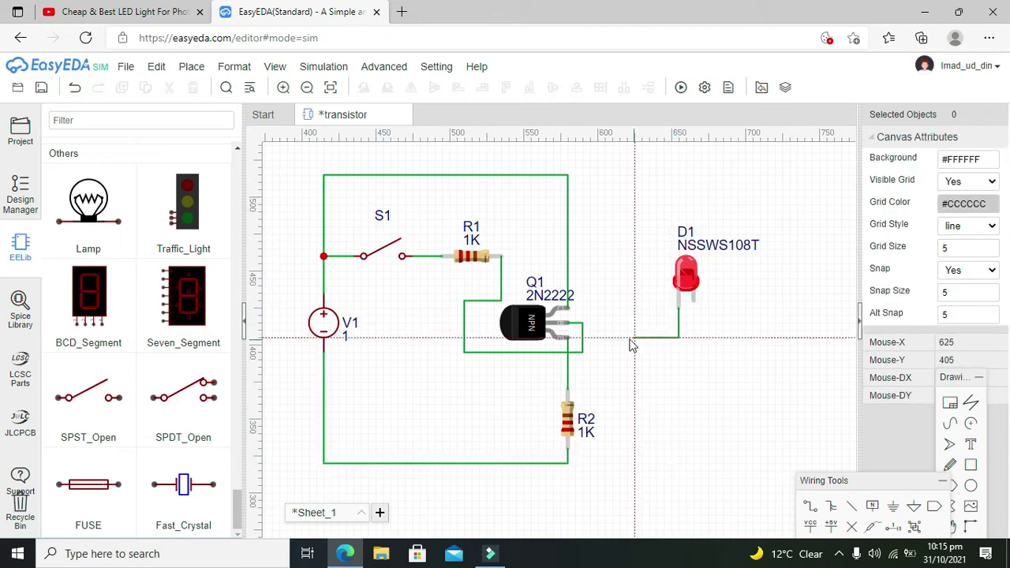
left_click(568, 369)
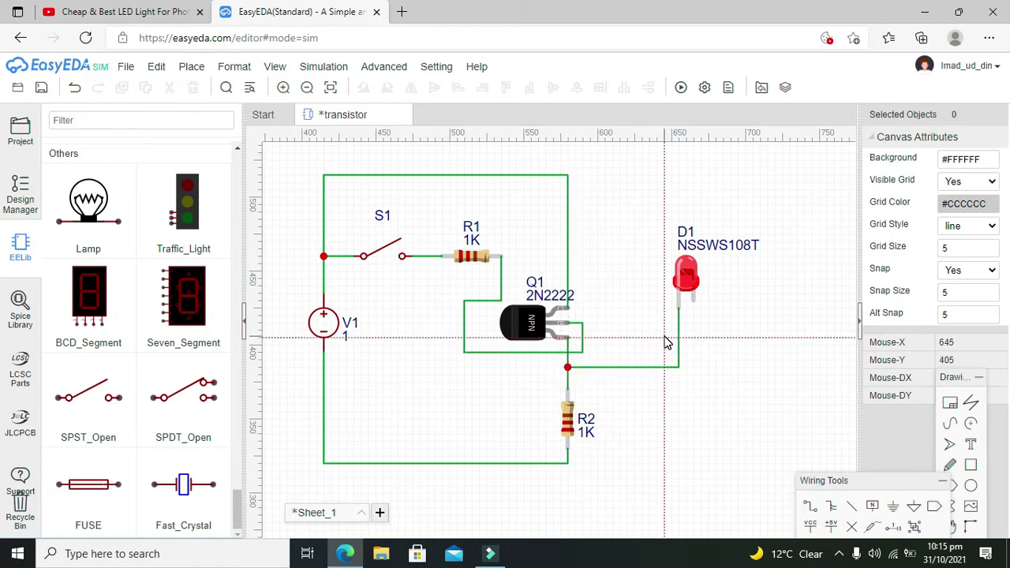
key("Escape")
left_click(694, 302)
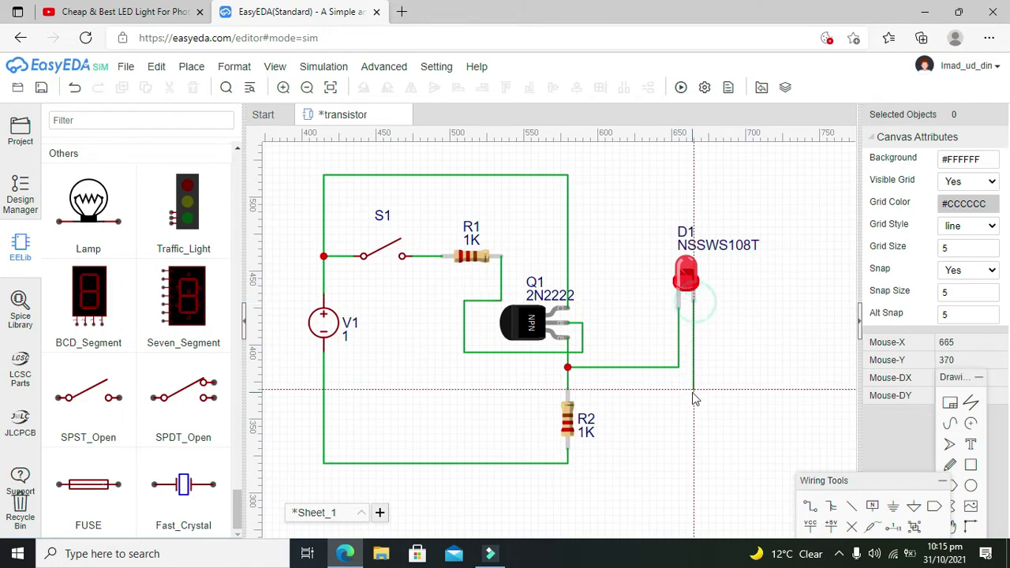
left_click(568, 464)
key("Escape")
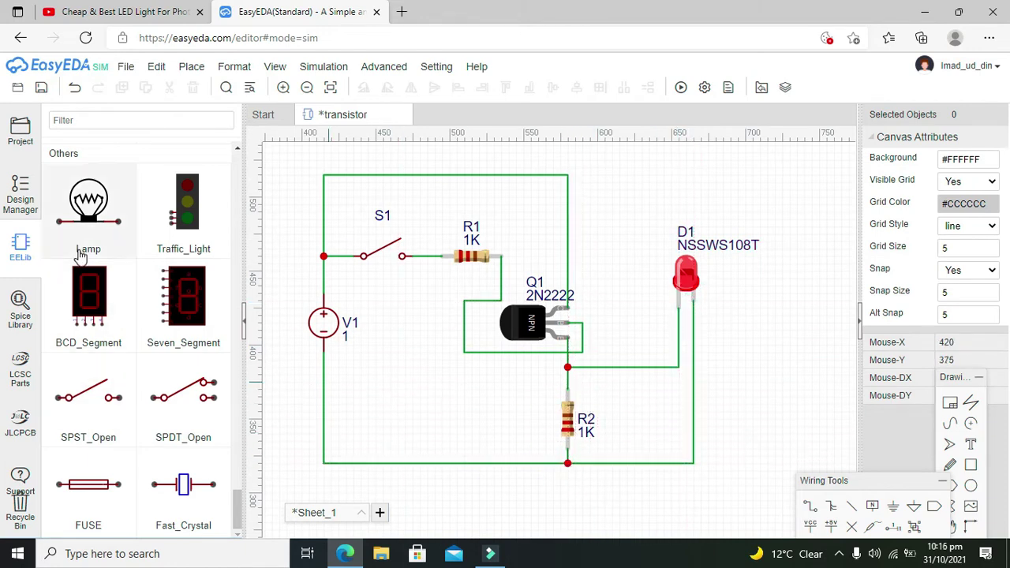
Place a GND symbol from the Supply Flag section onto the bottom return wire
left_click_drag(241, 439, 229, 155)
left_click(69, 209)
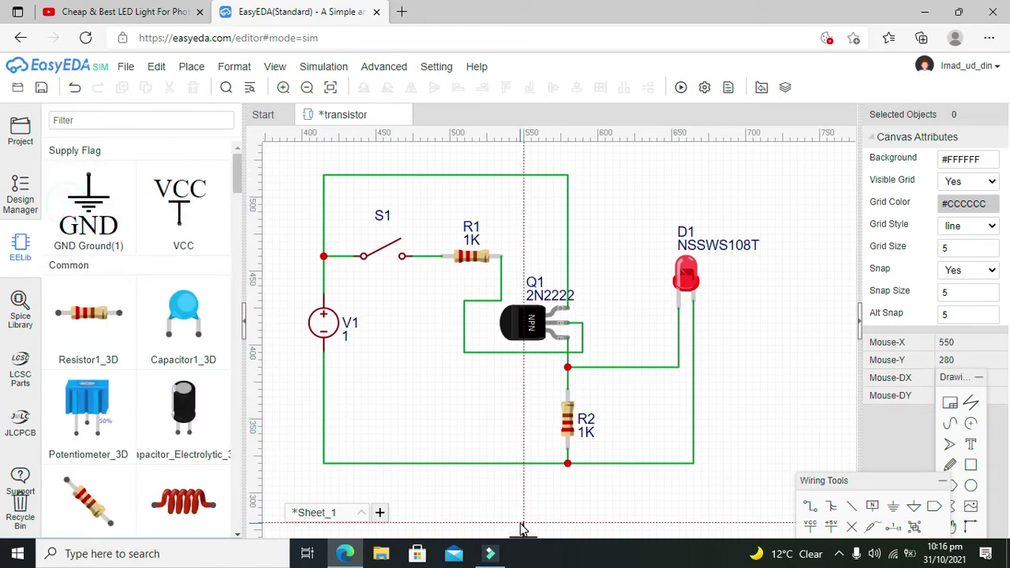
left_click(516, 464)
key("Escape")
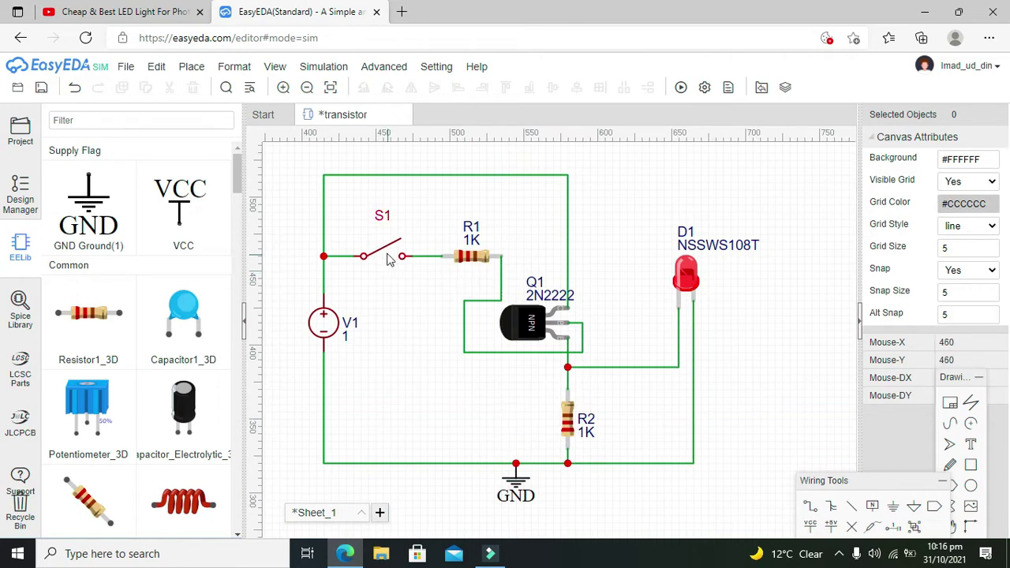
Change voltage source V1's DC value from 1 V to 5 V
left_click(324, 324)
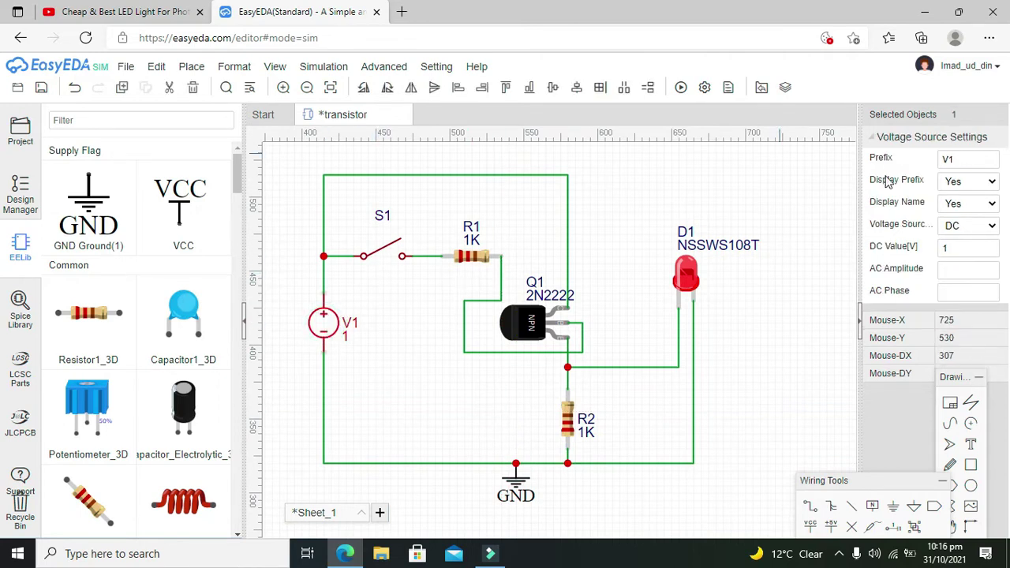
double_click(947, 248)
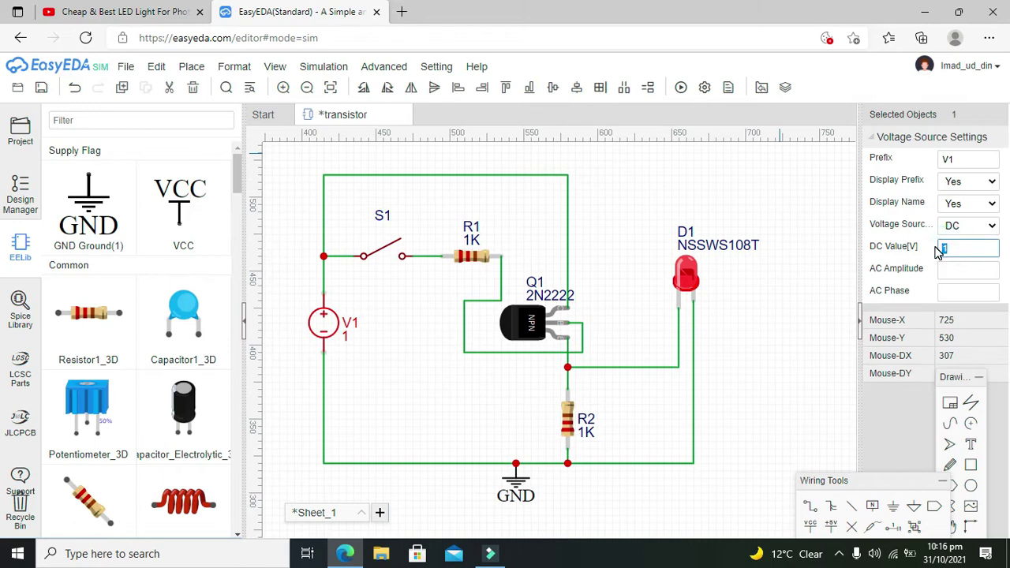
left_click(820, 303)
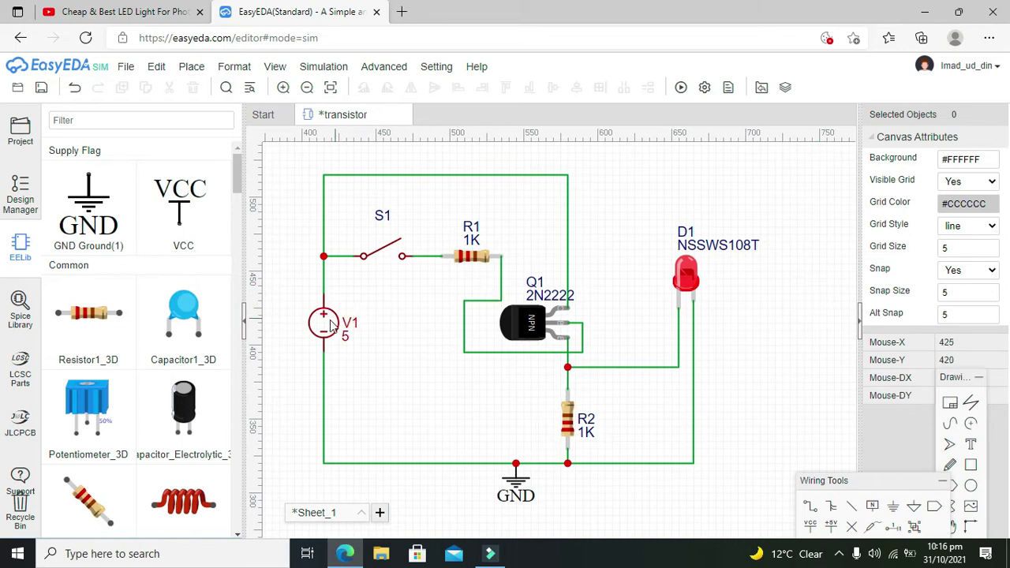
left_click(522, 380)
left_click(607, 320)
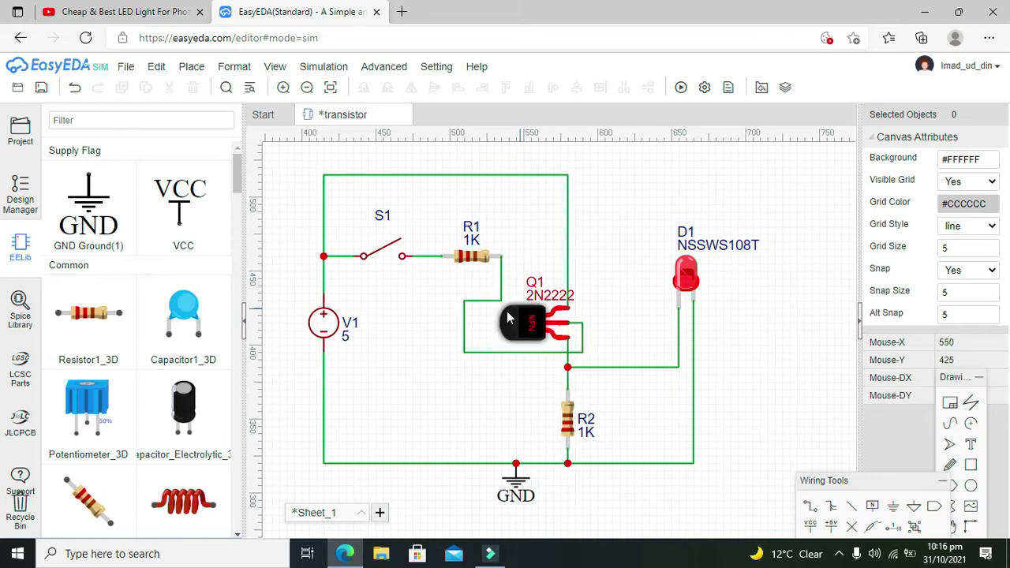
left_click(645, 293)
left_click(627, 295)
left_click(612, 345)
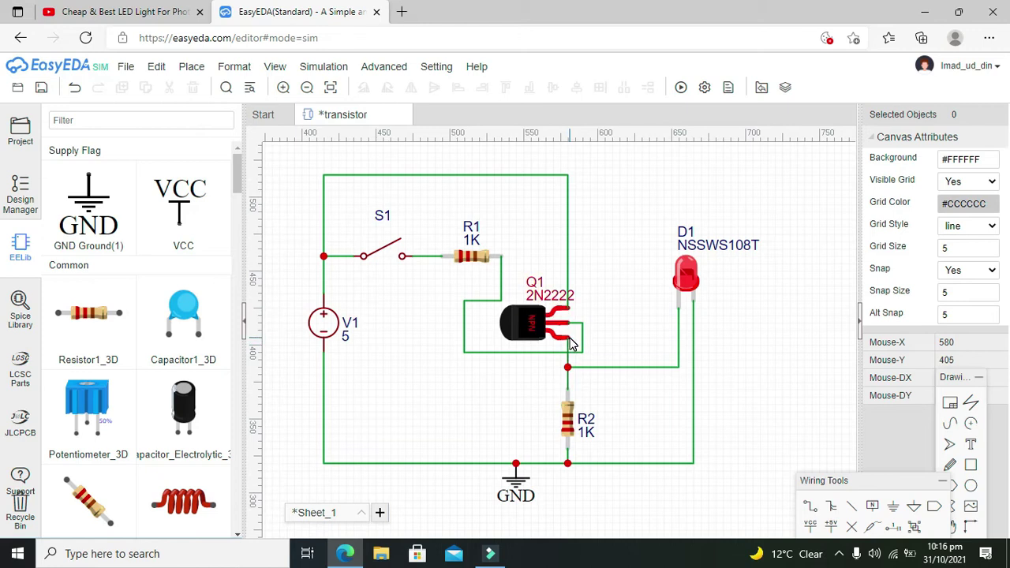
left_click(602, 292)
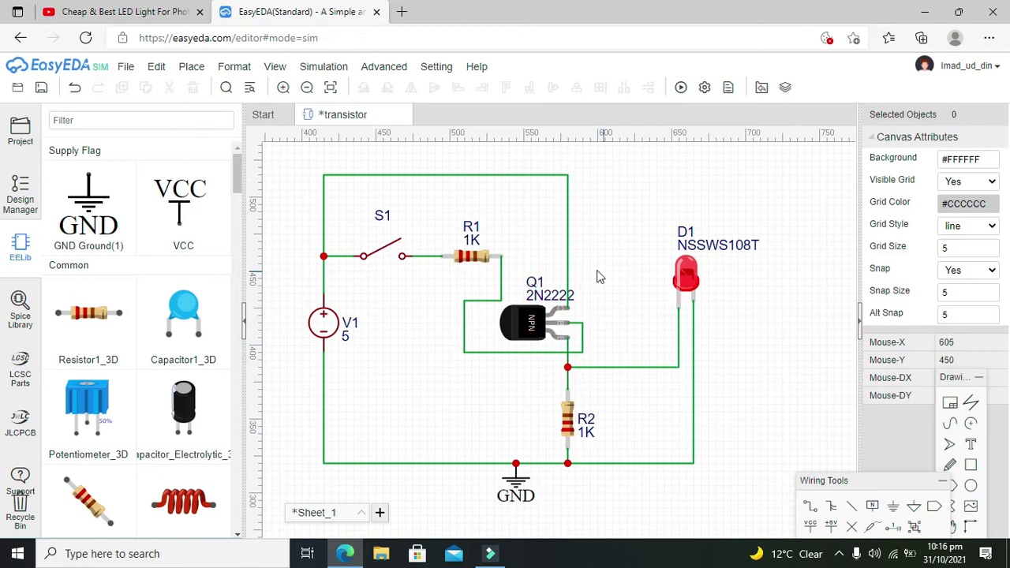
Save the transistor schematic after a first simulation attempt
left_click(683, 88)
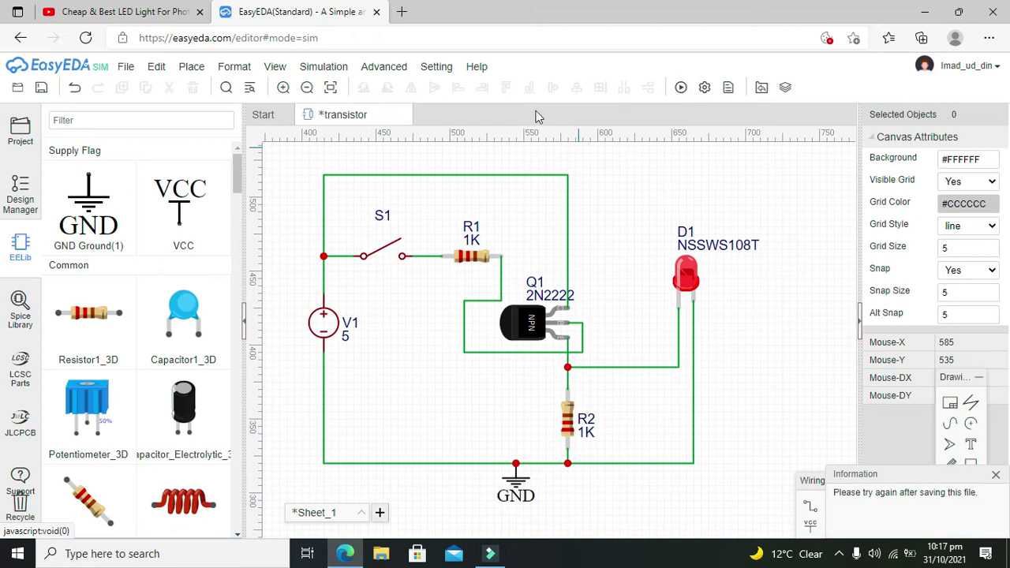
left_click(126, 67)
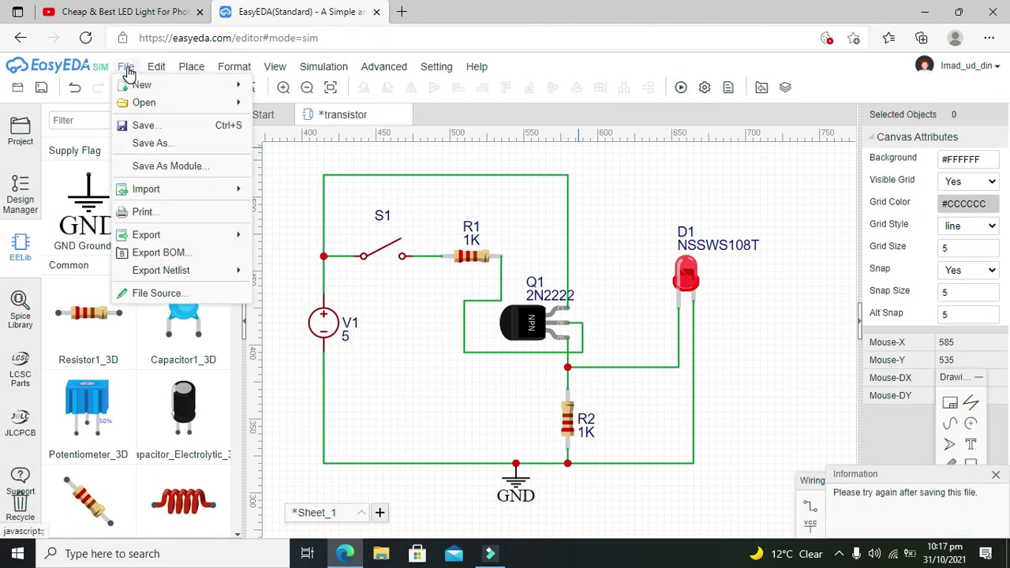
left_click(144, 125)
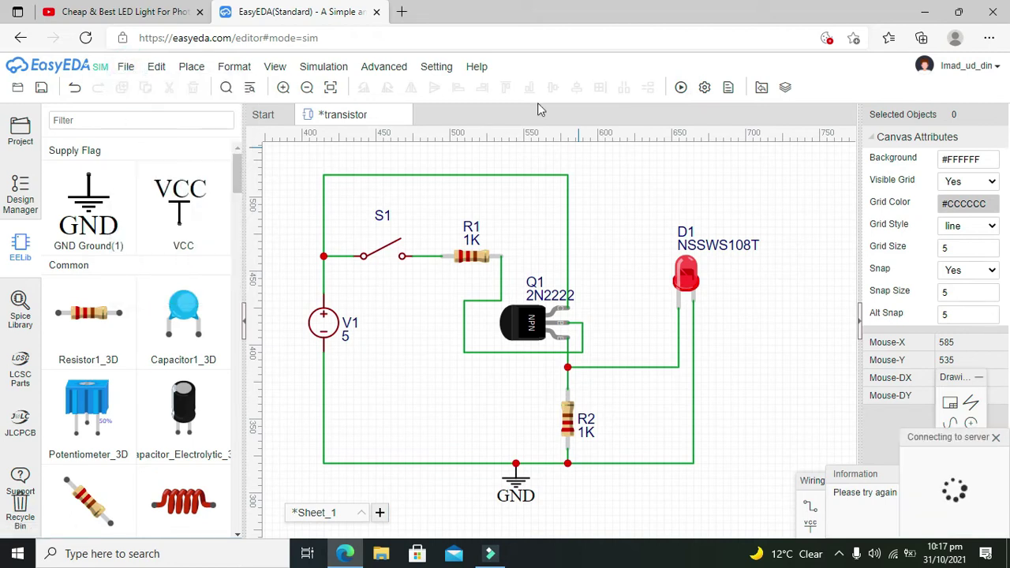
Run the simulation, then close the WaveForm tab without saving it
left_click(682, 88)
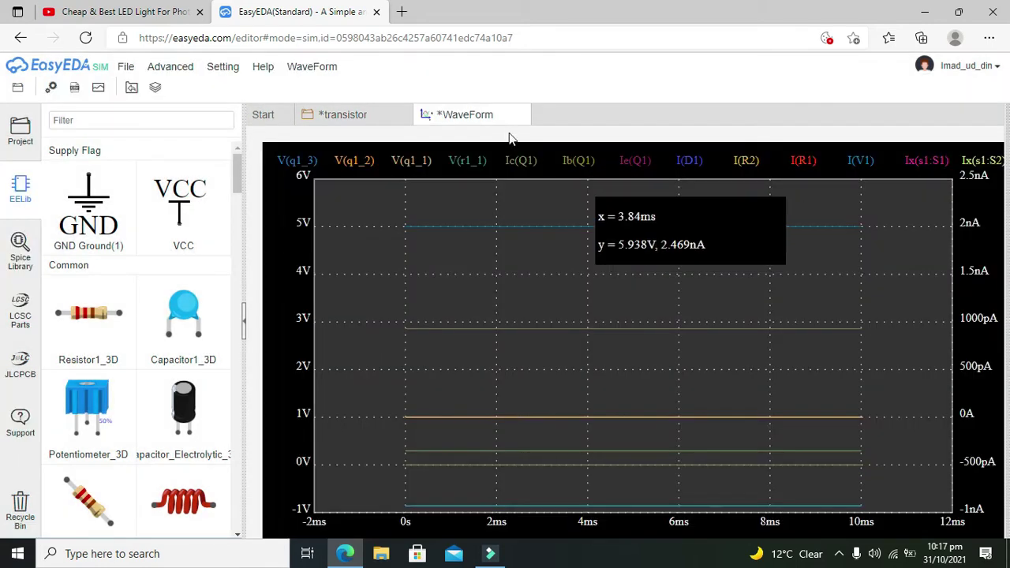
left_click(523, 115)
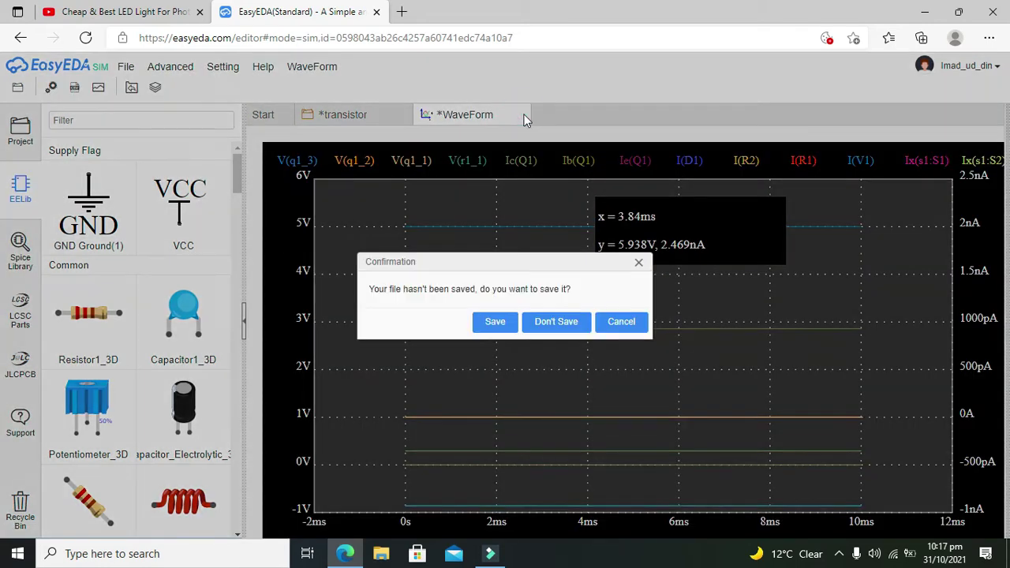
left_click(572, 335)
left_click(633, 197)
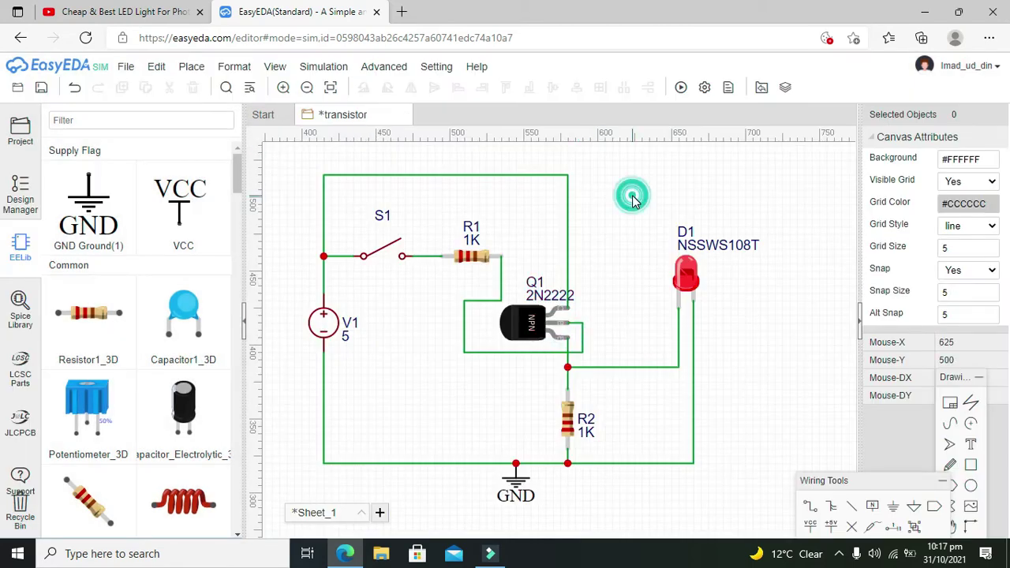
Set switch S1's state to Close and rerun the simulation
left_click(387, 263)
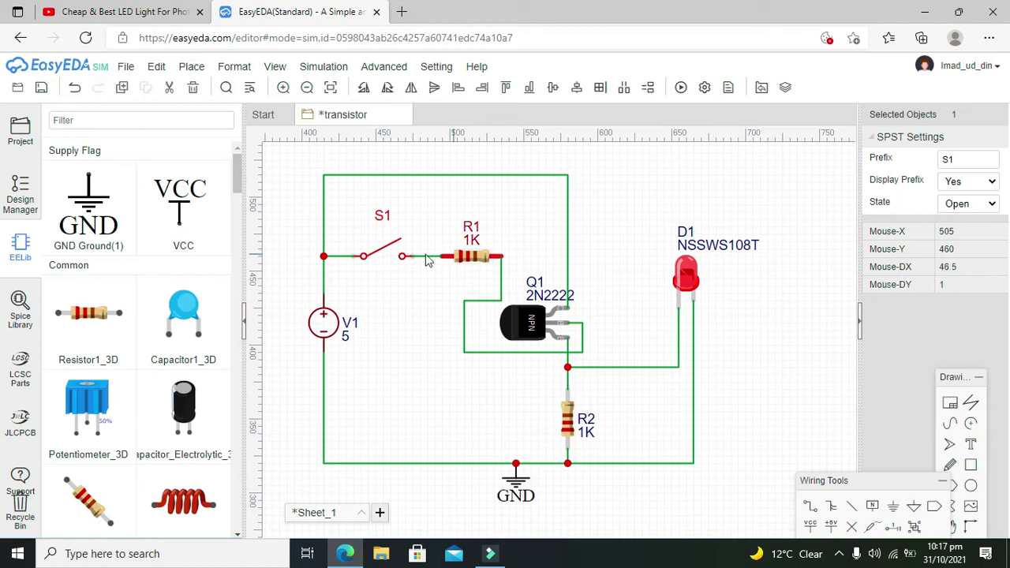
left_click(976, 205)
left_click(972, 232)
left_click(797, 213)
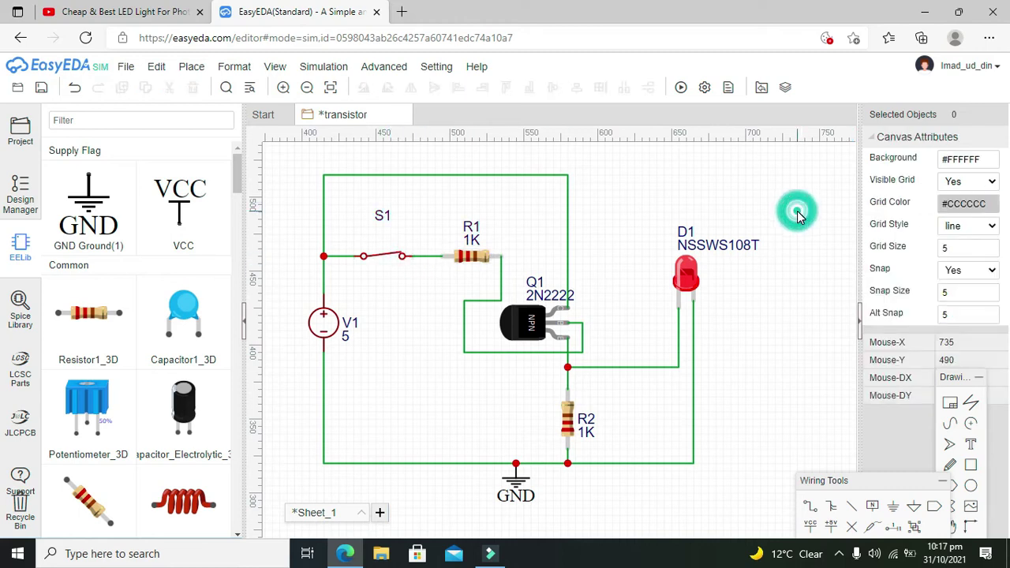
left_click(681, 88)
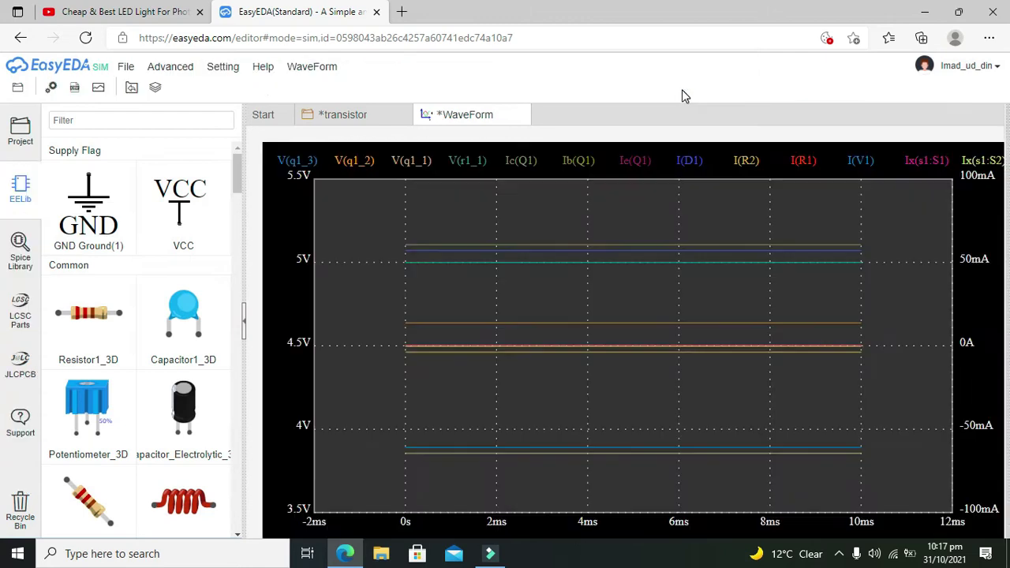
Change base resistor R1 from 1K to 250 Ω and rerun the simulation
left_click(348, 115)
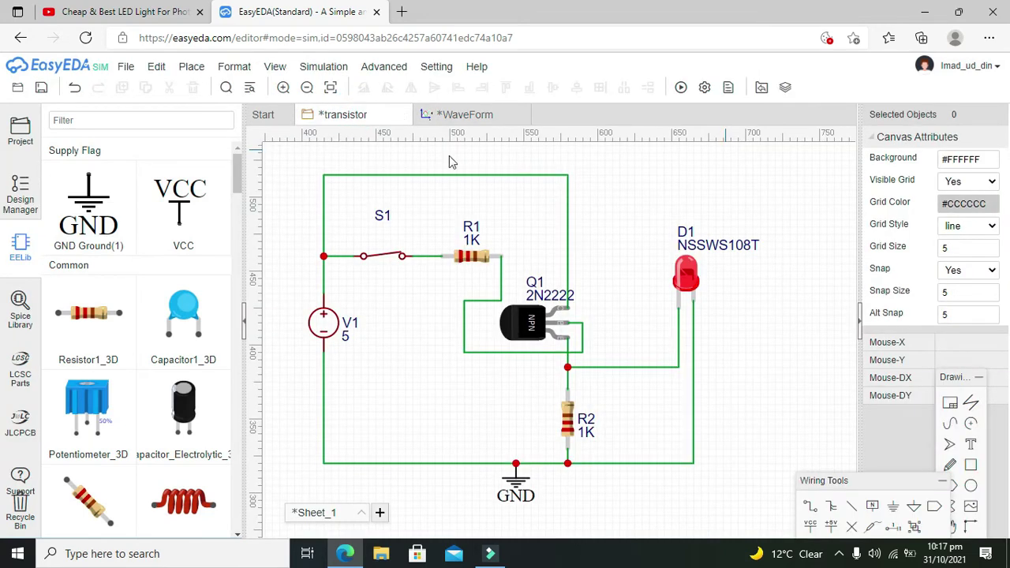
left_click(468, 259)
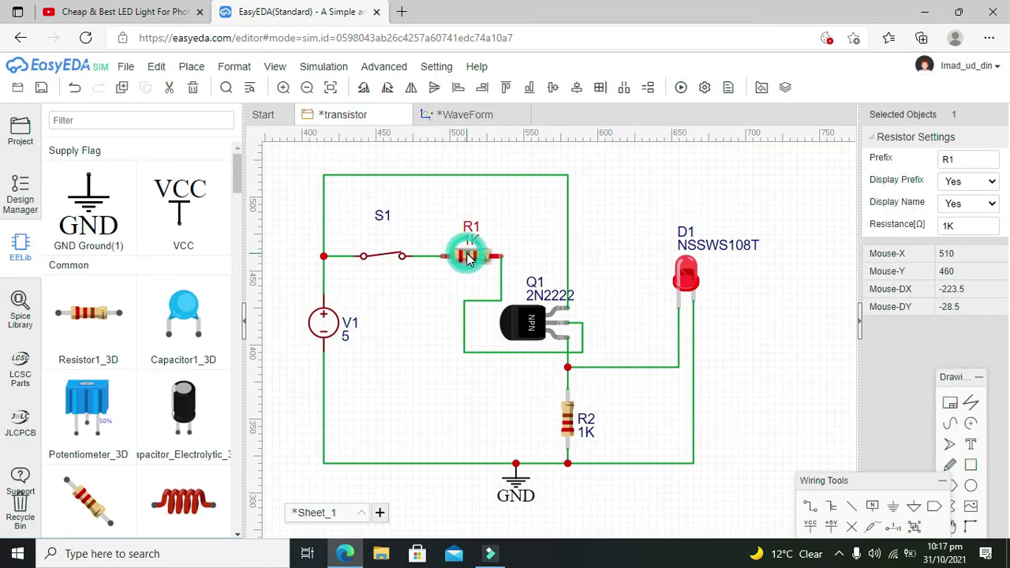
double_click(952, 228)
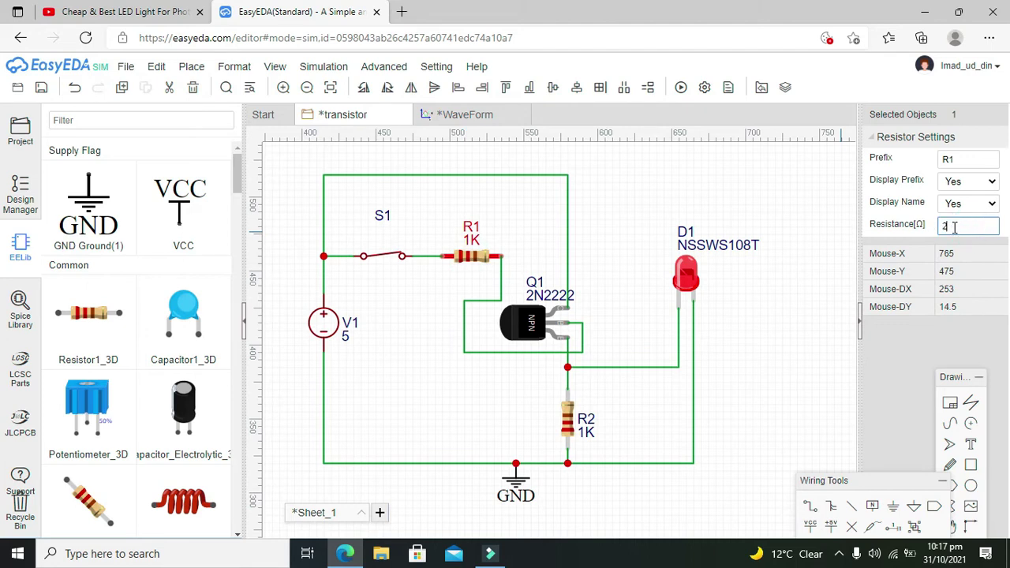
type("250")
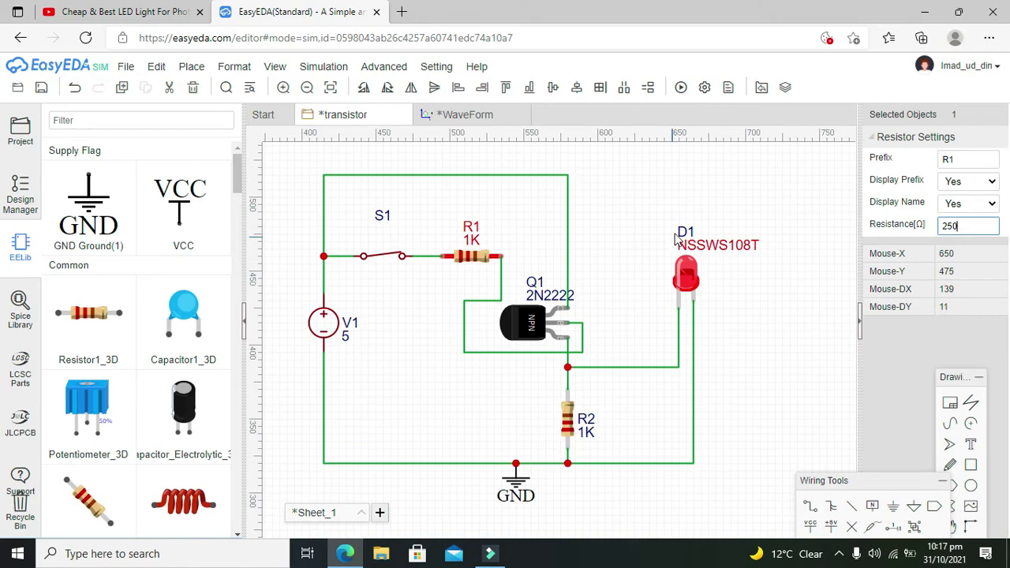
left_click(623, 189)
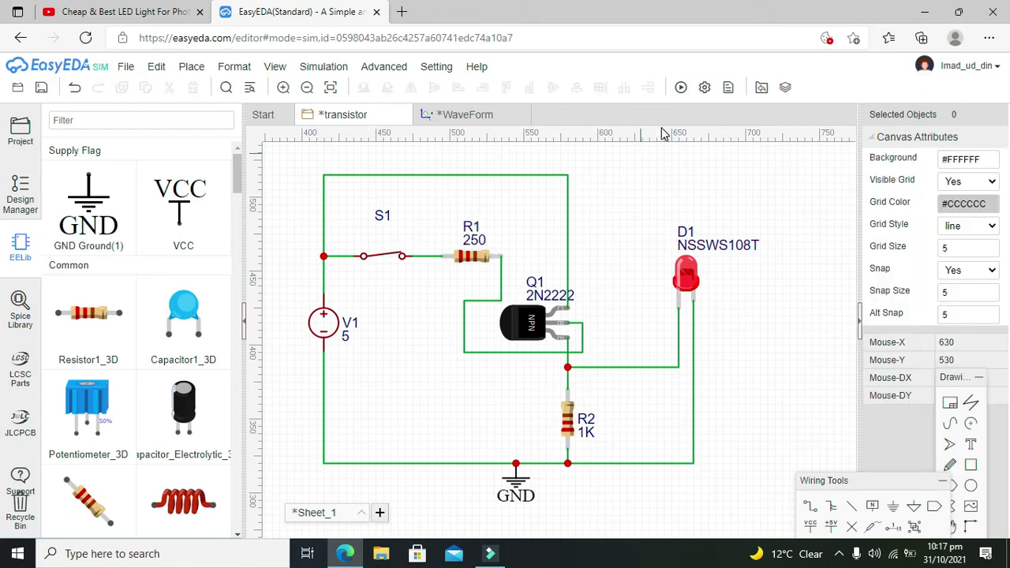
left_click(680, 87)
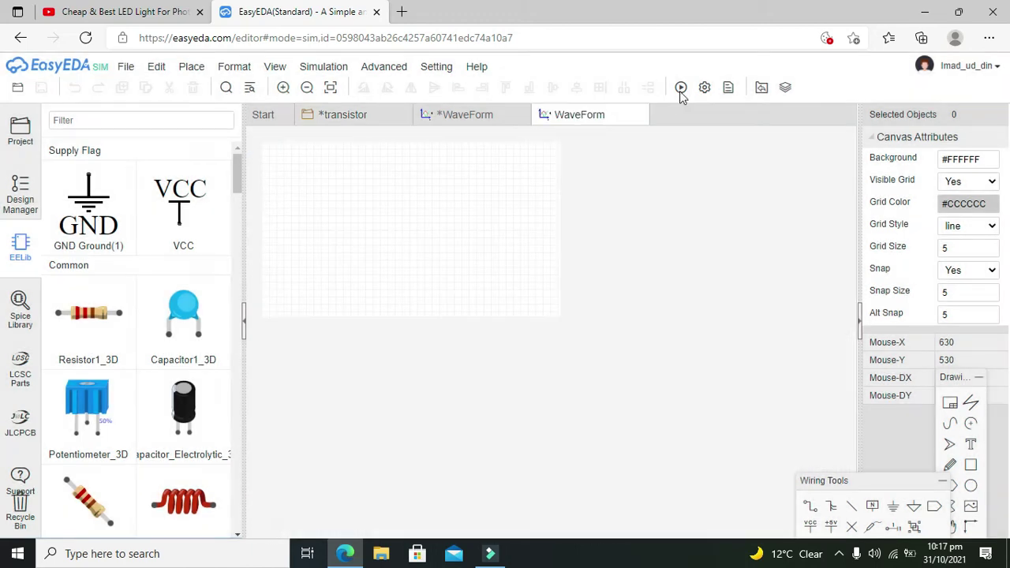
Back on the transistor schematic, drag LED D1 above its wires and select it
left_click(357, 115)
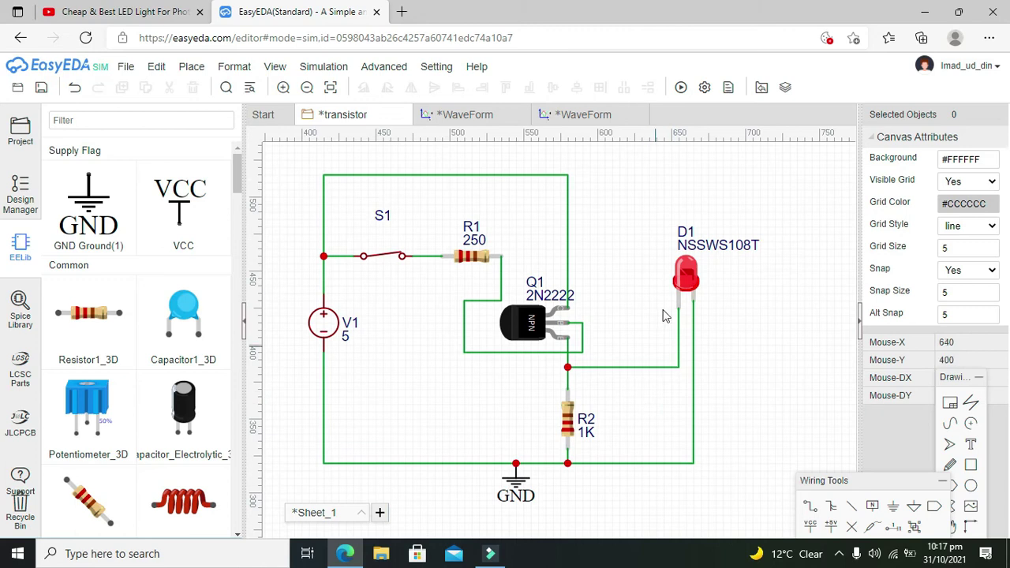
left_click_drag(685, 291, 694, 223)
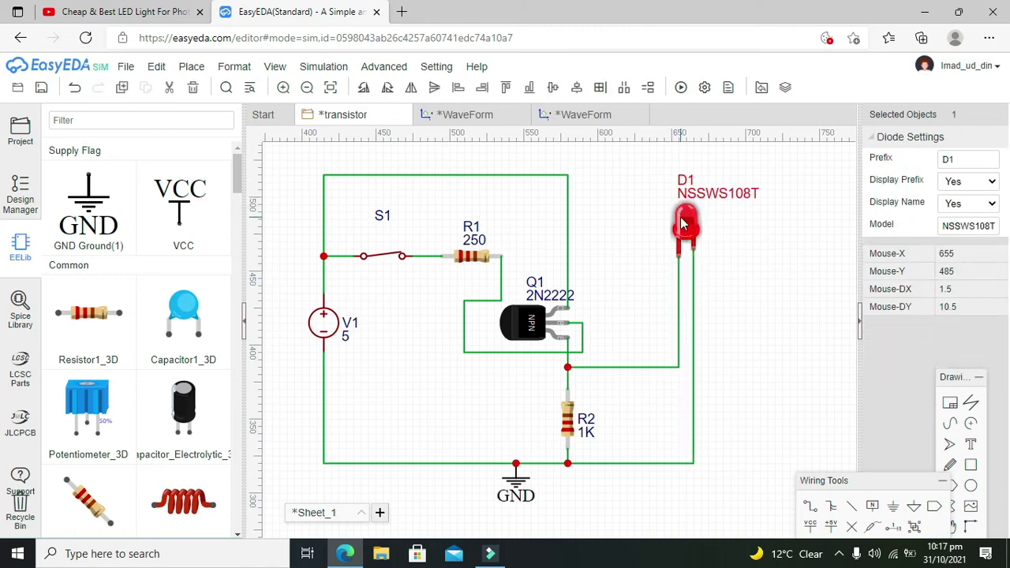
right_click(681, 218)
left_click(640, 209)
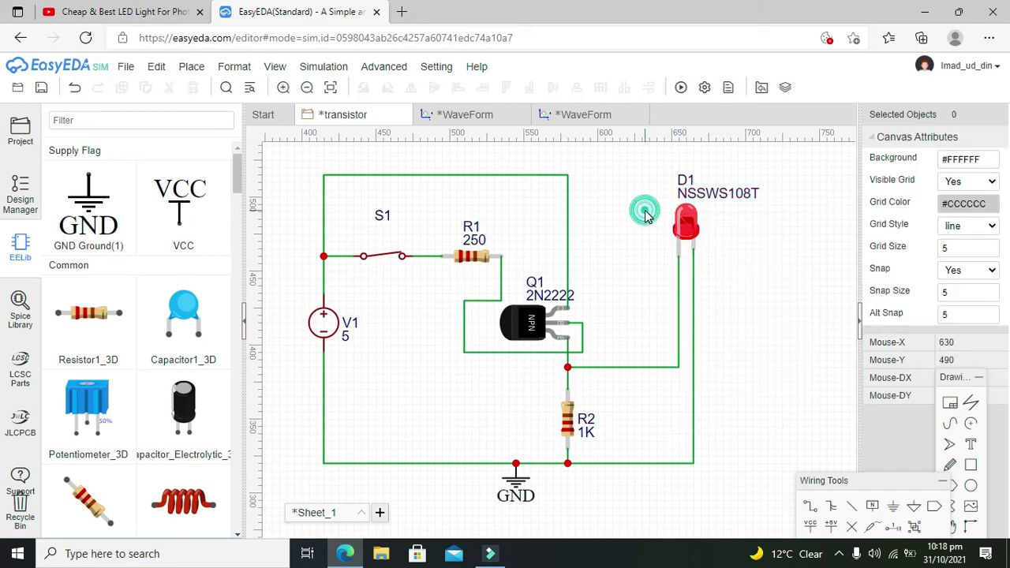
left_click(695, 226)
Delete D1 and place a plain EELib LED, LED1, above the loose wires
key("Delete")
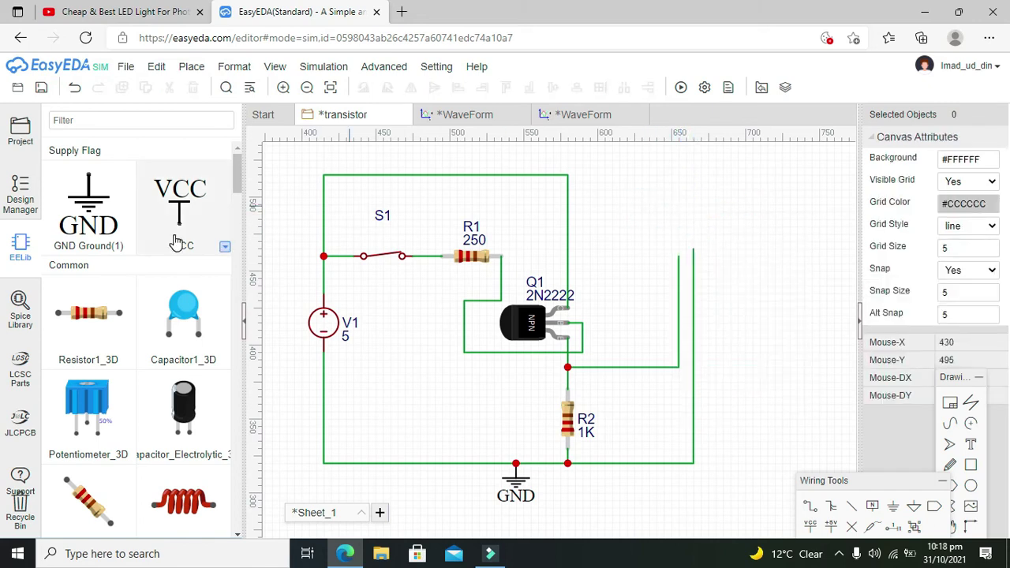
left_click_drag(234, 173, 240, 306)
scroll(113, 237, "up", 3)
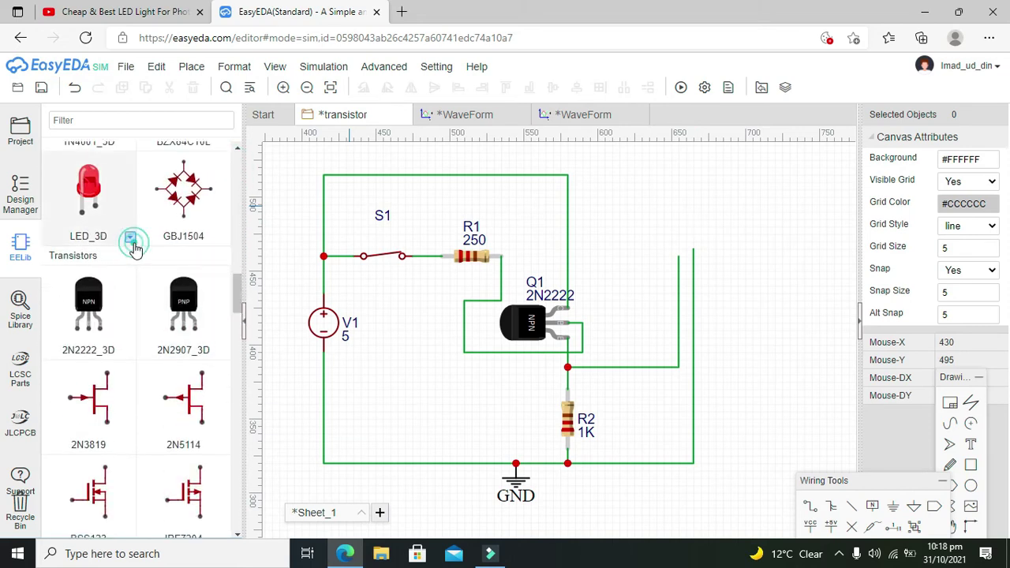
left_click(131, 236)
left_click(154, 246)
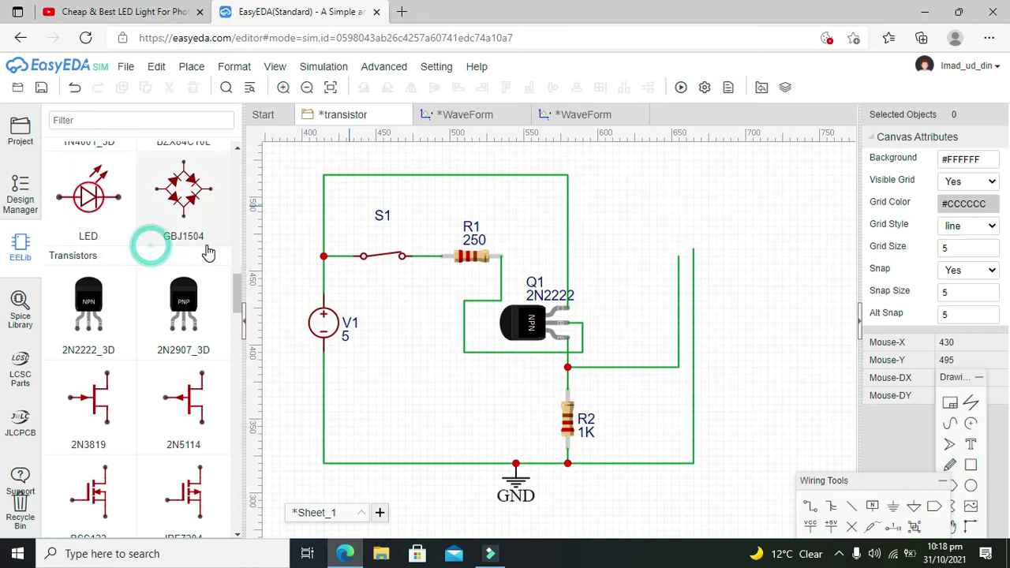
left_click(89, 193)
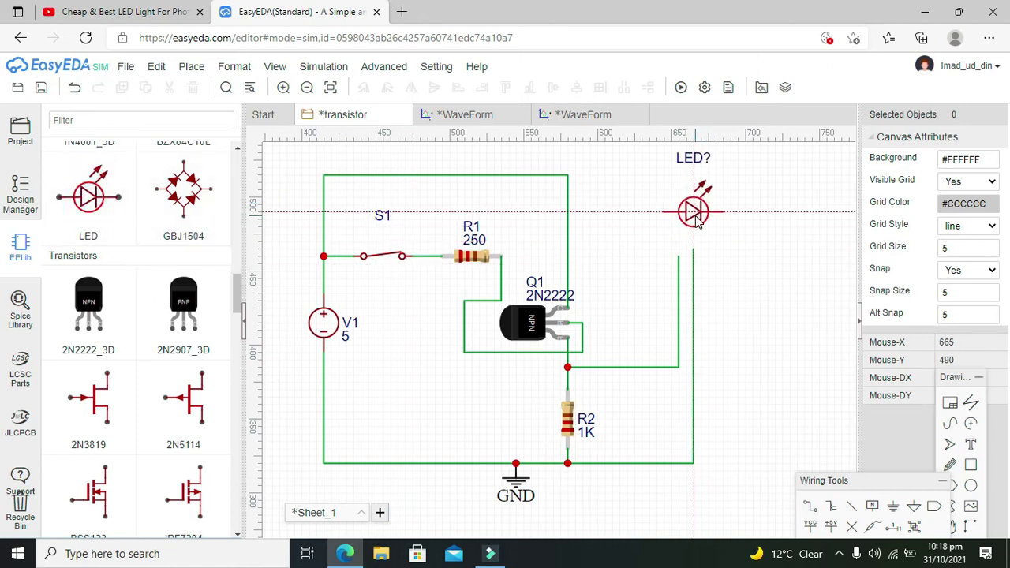
left_click(685, 198)
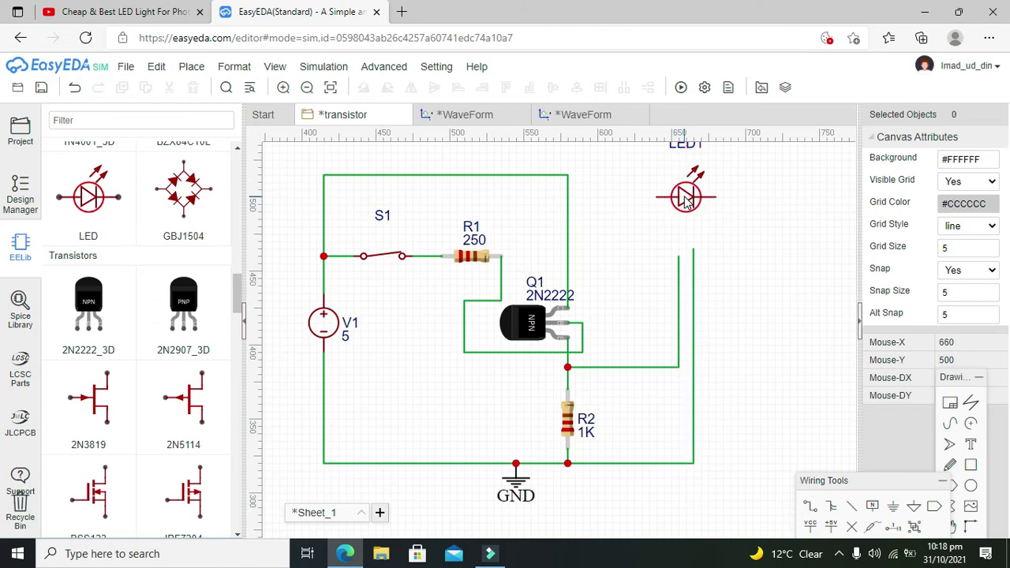
Wire both of LED1's pins to the two loose wire ends
key("w")
left_click(656, 198)
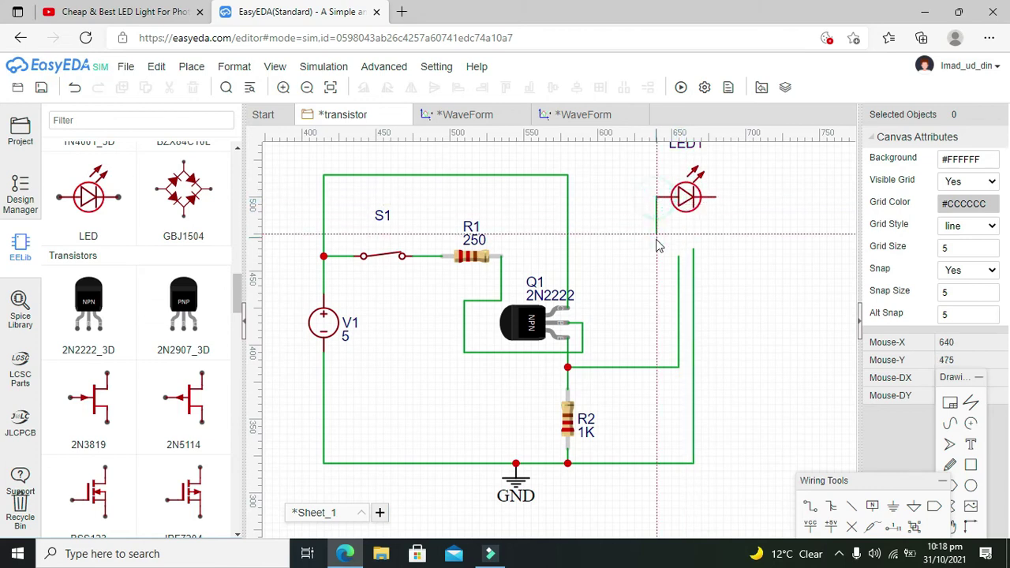
left_click(656, 255)
left_click(679, 255)
left_click(694, 249)
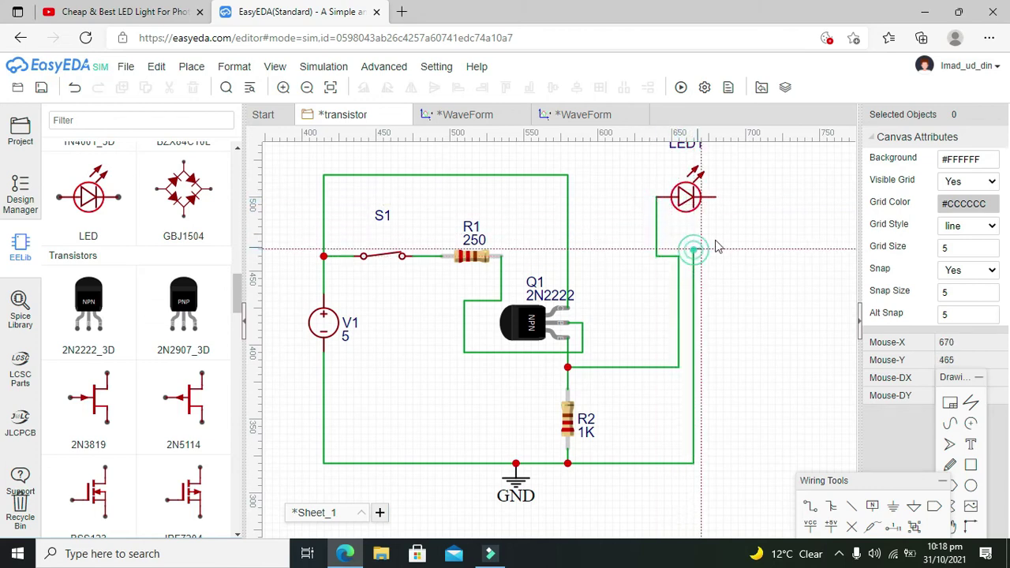
left_click(716, 198)
key("Escape")
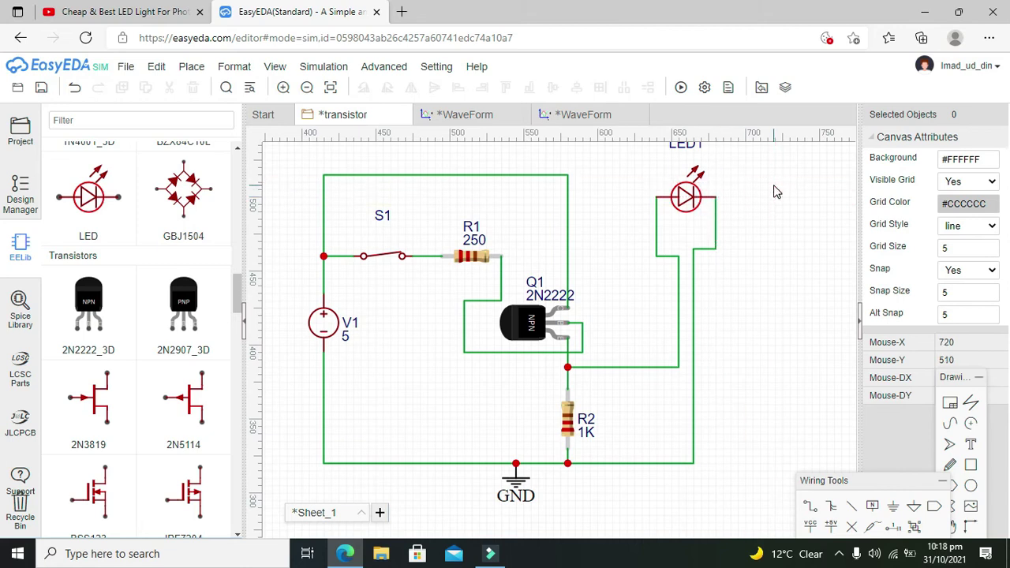
left_click_drag(775, 186, 769, 161)
Run the simulation with LED1 wired in so LED1 lights up red
left_click_drag(818, 240, 814, 147)
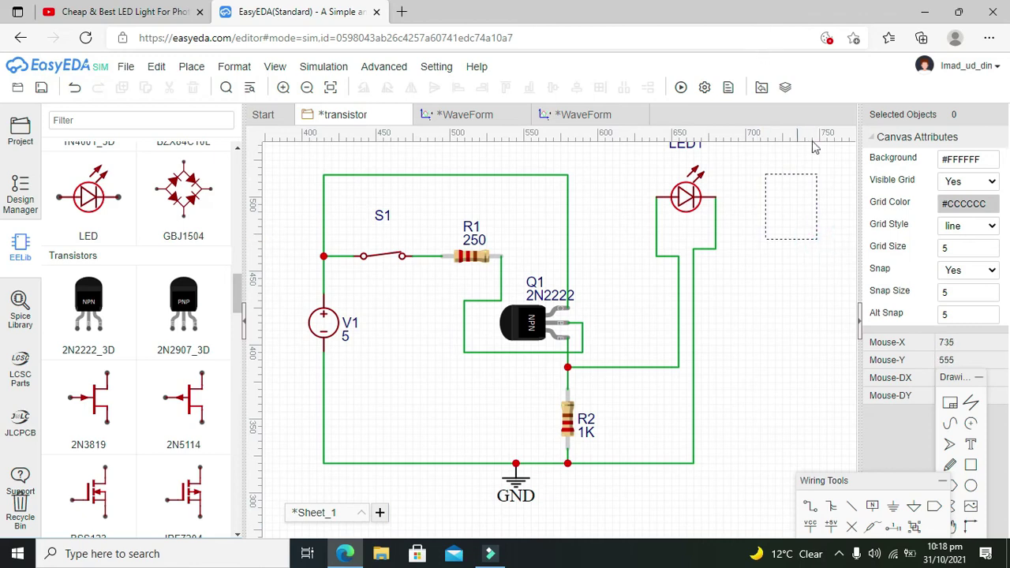
left_click(681, 87)
left_click_drag(558, 212, 881, 71)
left_click_drag(999, 7, 681, 90)
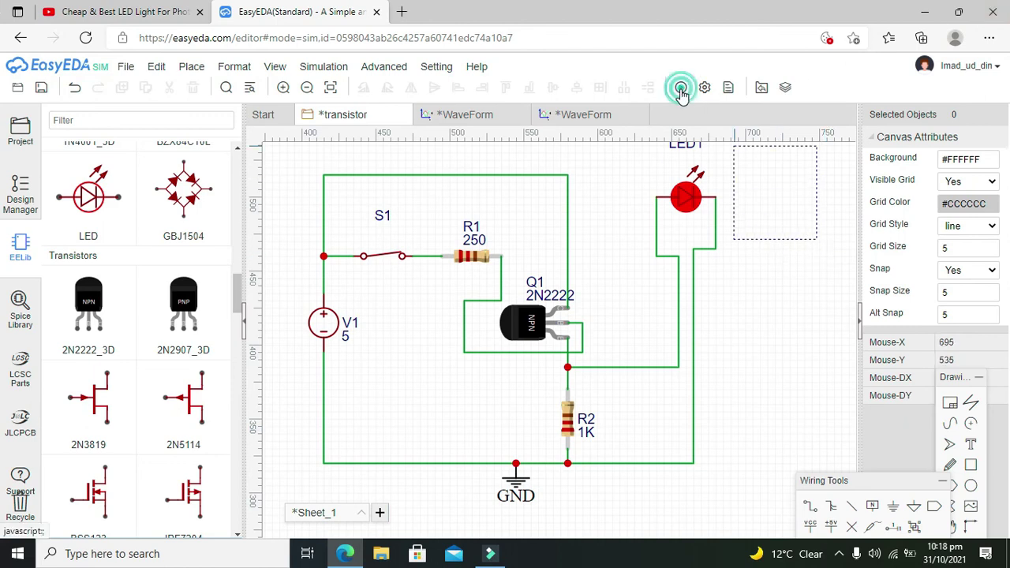
left_click(680, 88)
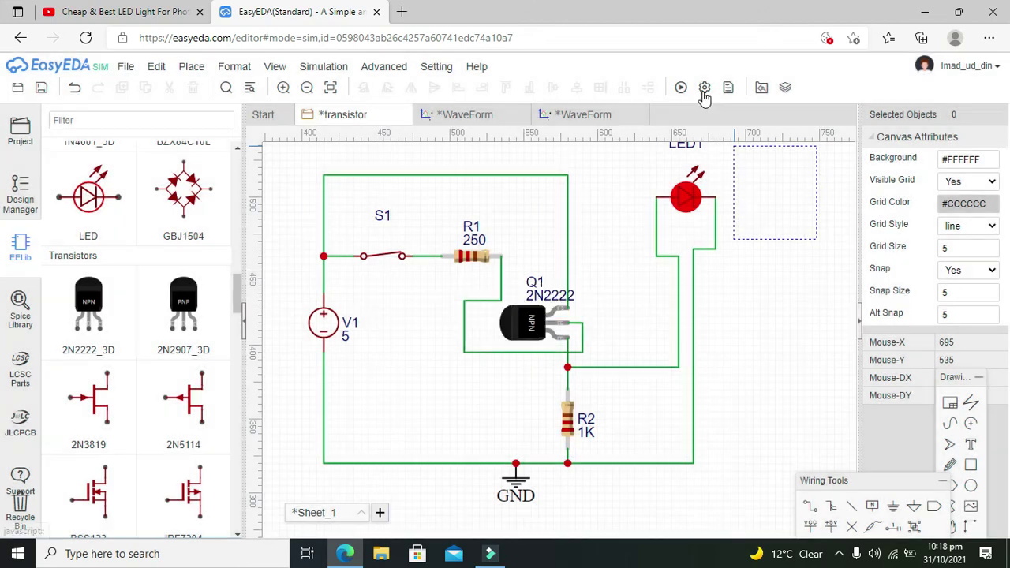
left_click_drag(900, 382, 387, 263)
Set switch S1 to Open and rerun the simulation so LED1 goes dark
left_click(493, 219)
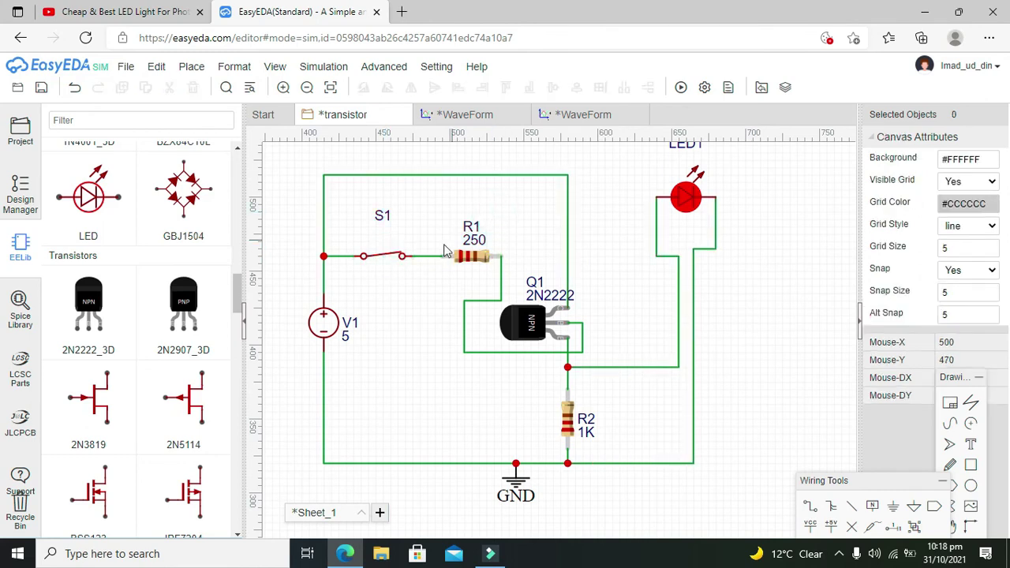
left_click(393, 262)
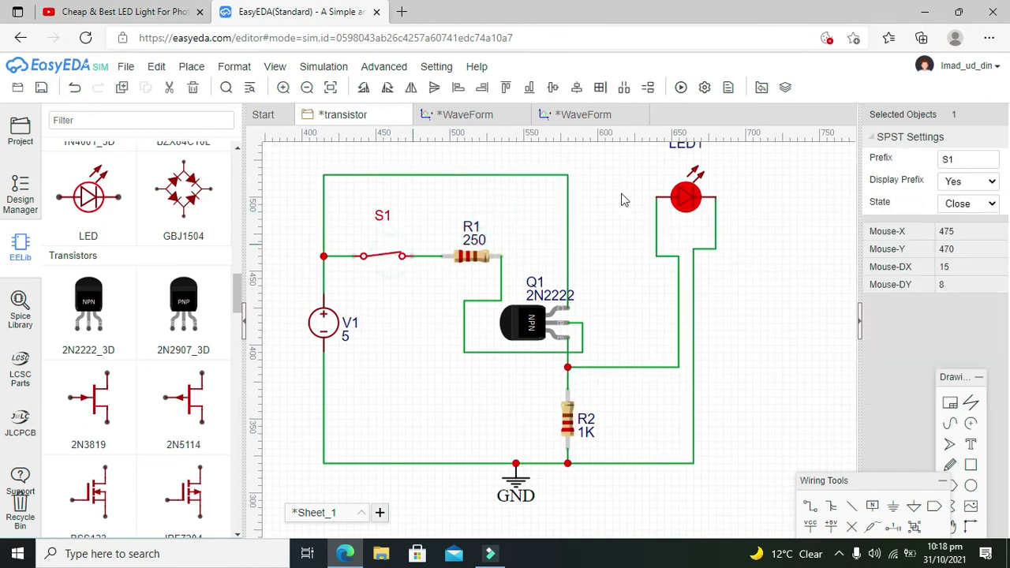
left_click(959, 206)
left_click(957, 221)
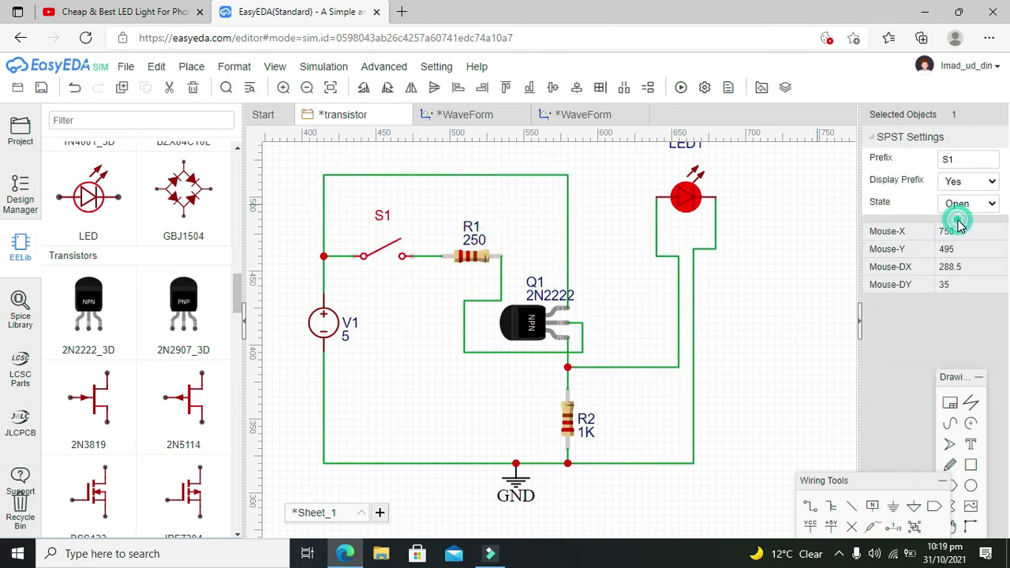
left_click(682, 87)
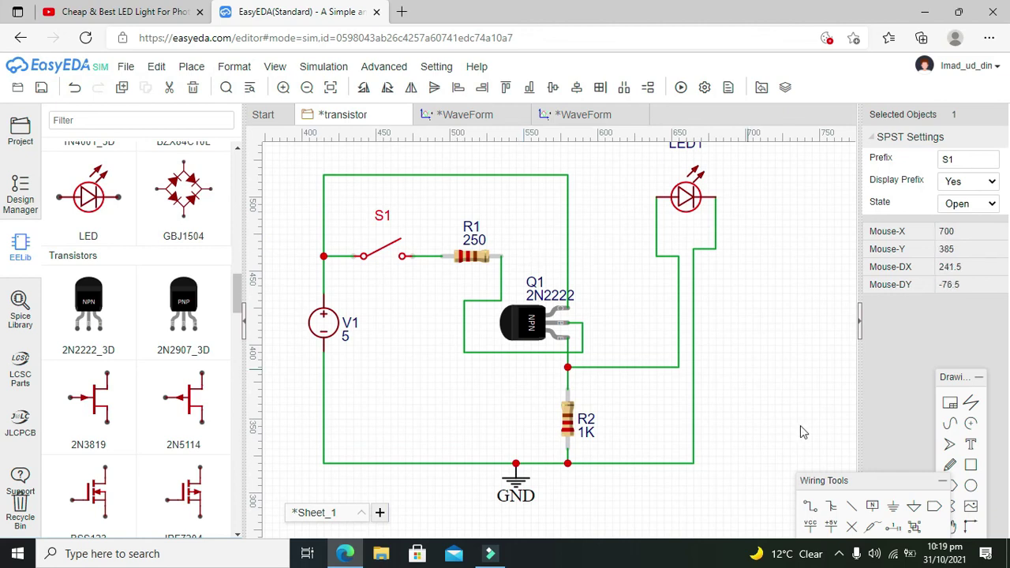
left_click(840, 554)
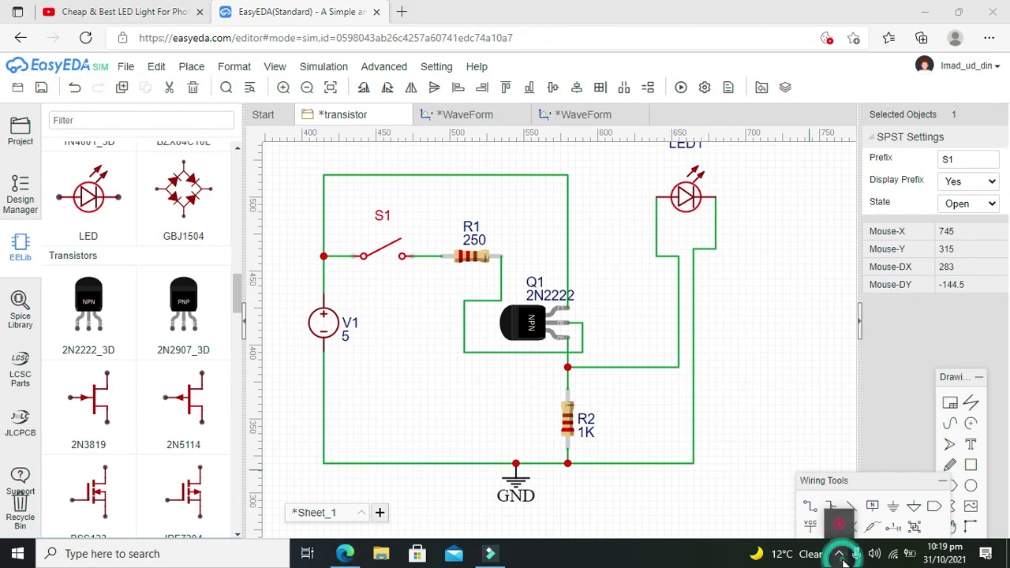